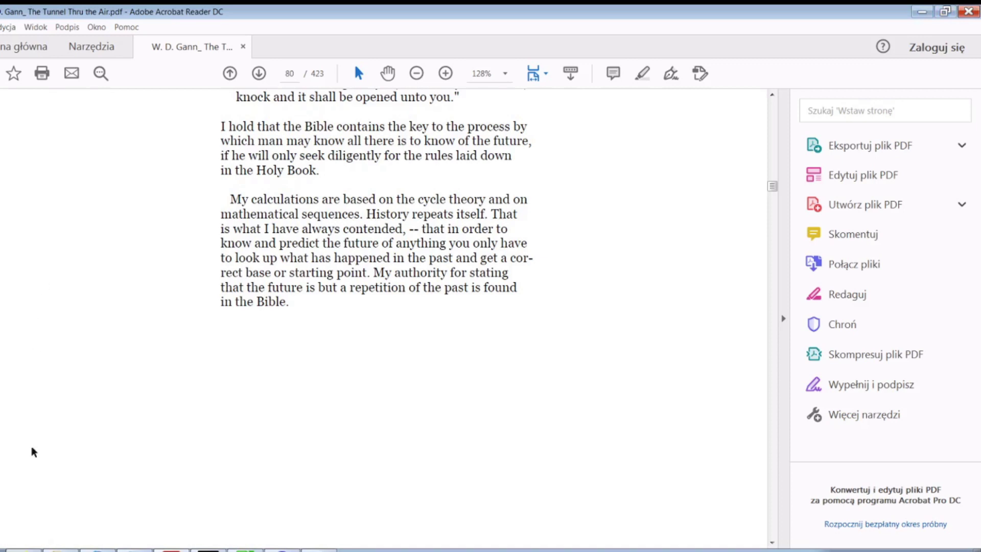
Switch to MetaTrader 4 and show the EURUSD Daily chart with lines at 1.11803 and 1.07859
key("alt+Tab")
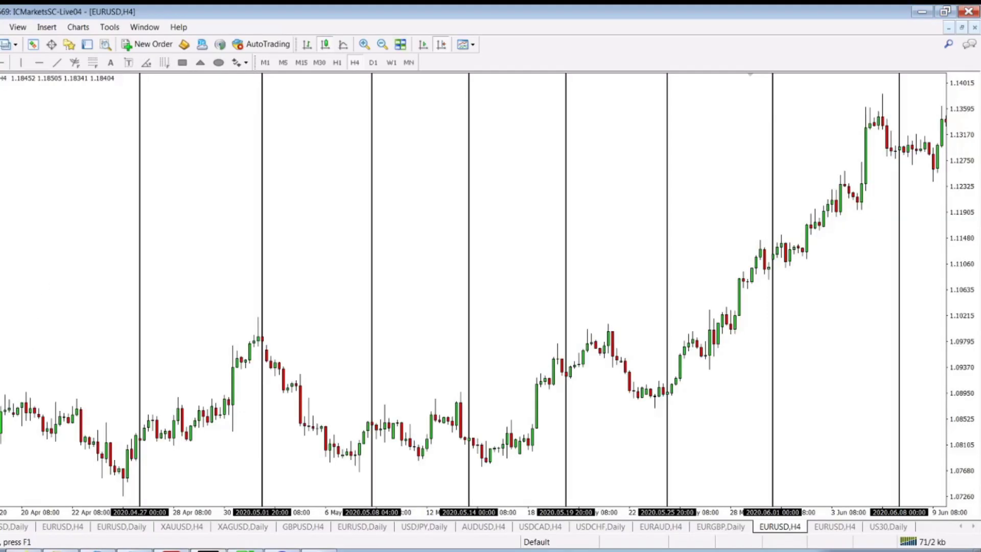
left_click(69, 529)
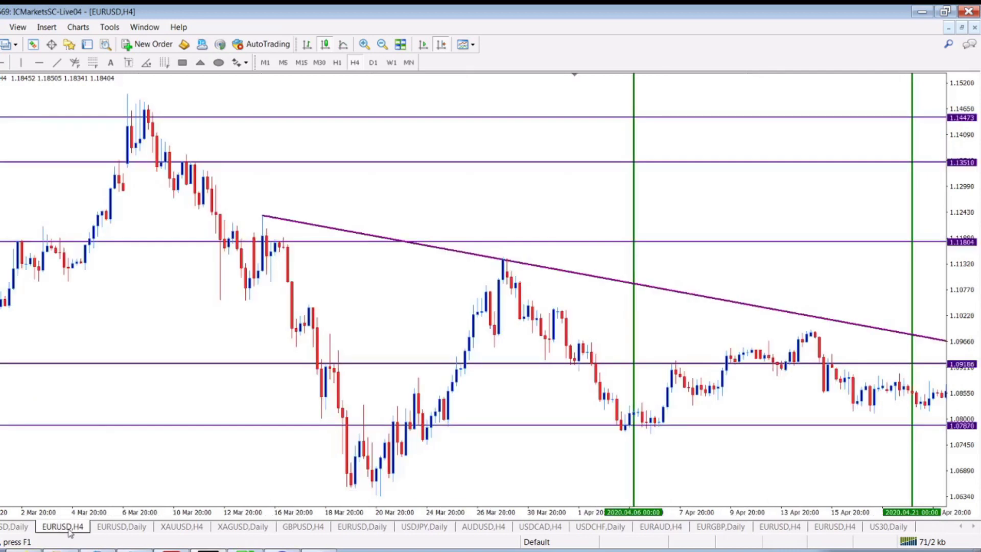
left_click(123, 529)
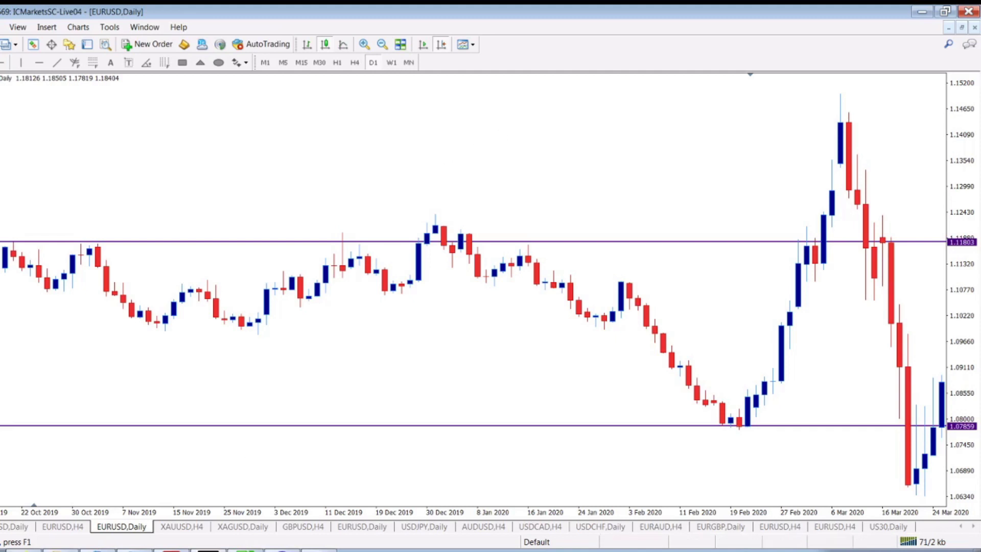
Bring Acrobat Reader back, showing page 80 of The Tunnel Thru the Air
key("alt+Tab")
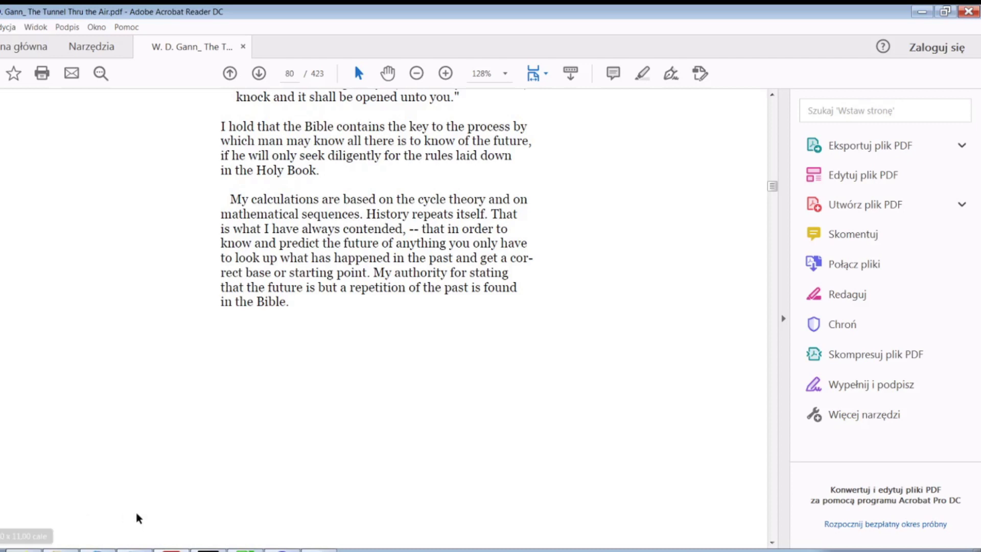
Return to the EURUSD Daily chart with its 1.11803 and 1.07859 price lines
key("alt+Tab")
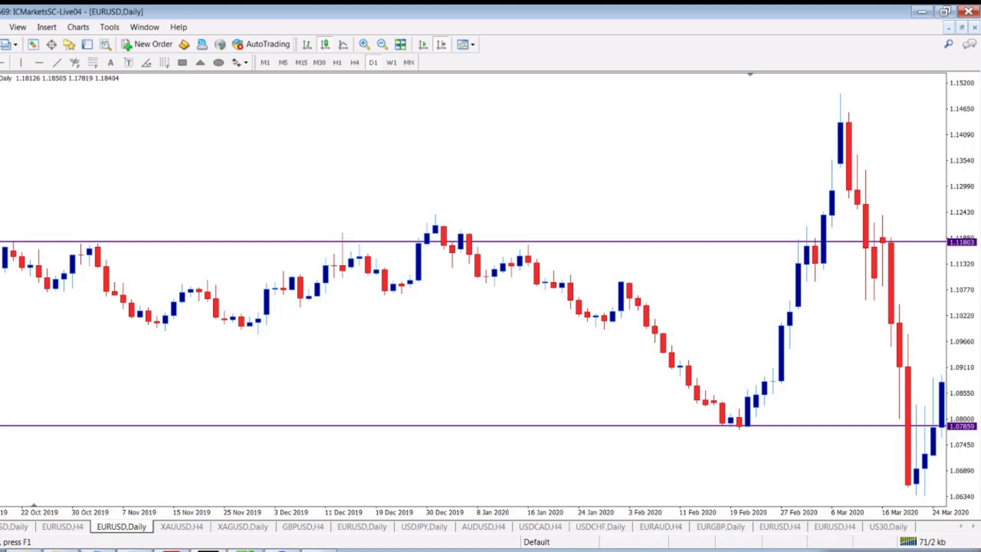
Review the 20/03/20 top and 09/03/20 bottom dates on Calc's Timing One sheet, then return to MetaTrader
left_click(169, 550)
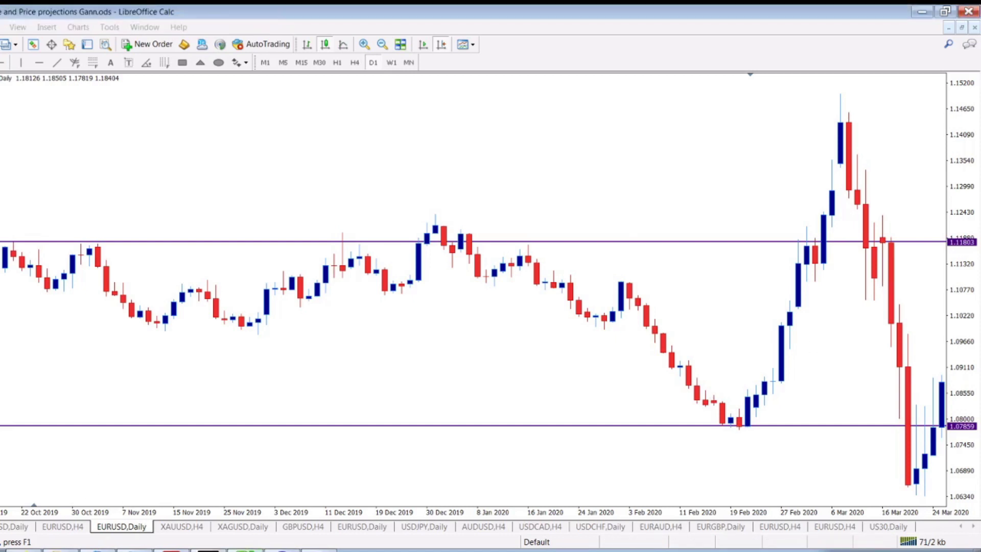
left_click(76, 505)
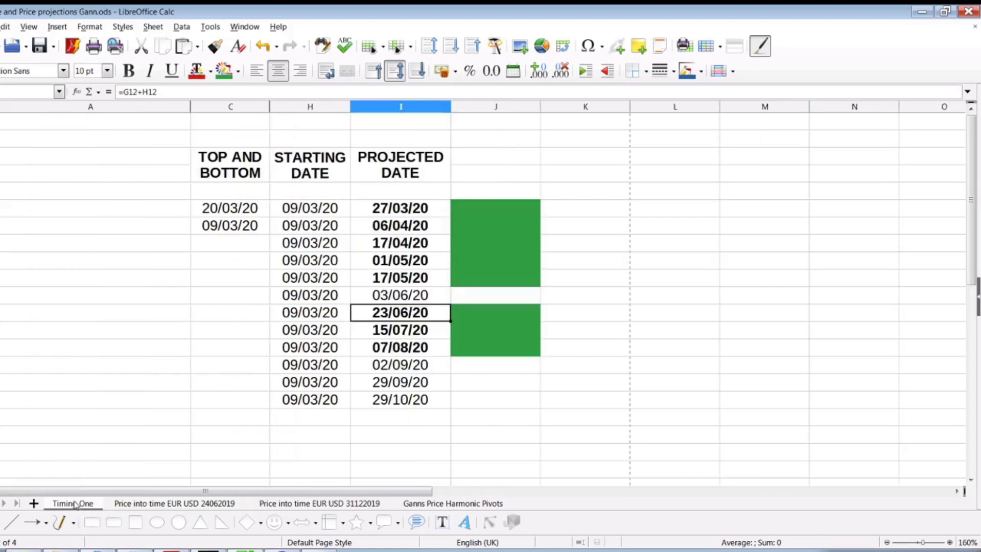
left_click(243, 212)
left_click(244, 227)
left_click(237, 210)
left_click(238, 227)
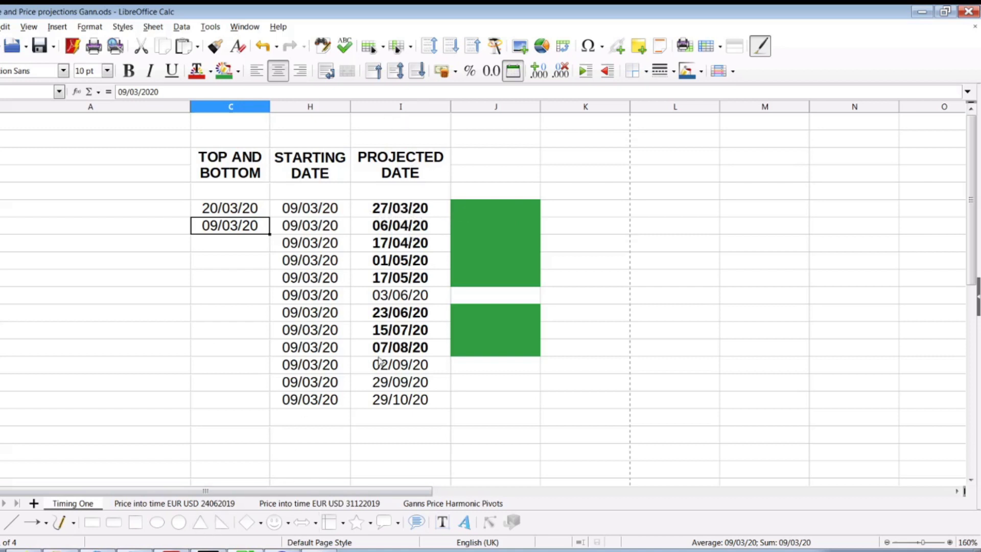
left_click(253, 549)
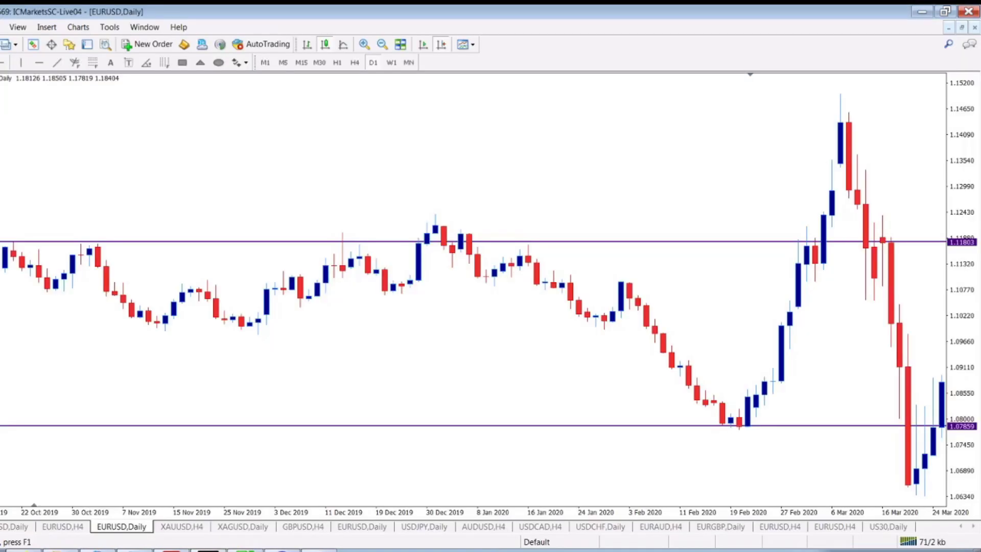
Scroll the EURUSD Daily chart forward to show lines at 2020.03.27, 04.06, 04.17 and 05.01
scroll(321, 366, "up", 1)
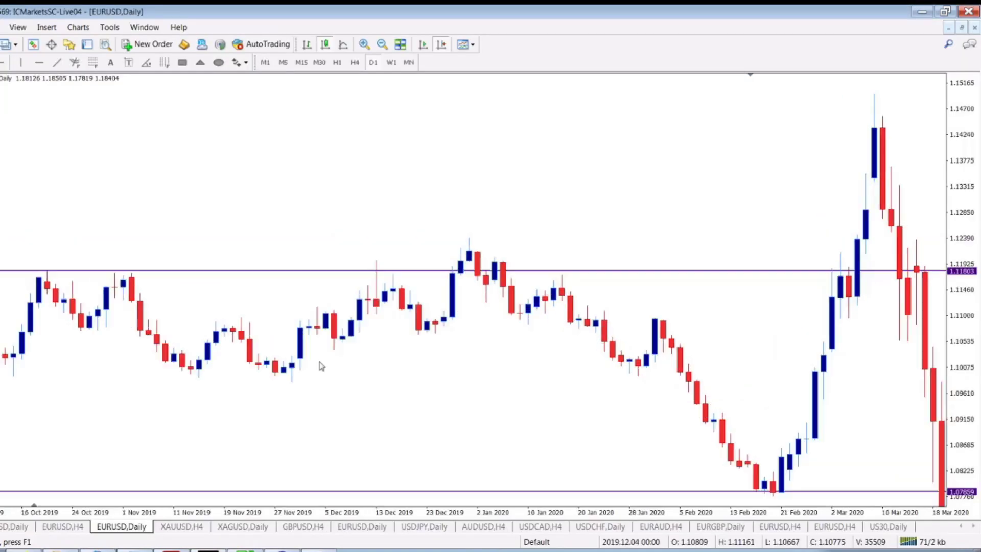
scroll(321, 366, "up", 1)
scroll(321, 366, "down", 3)
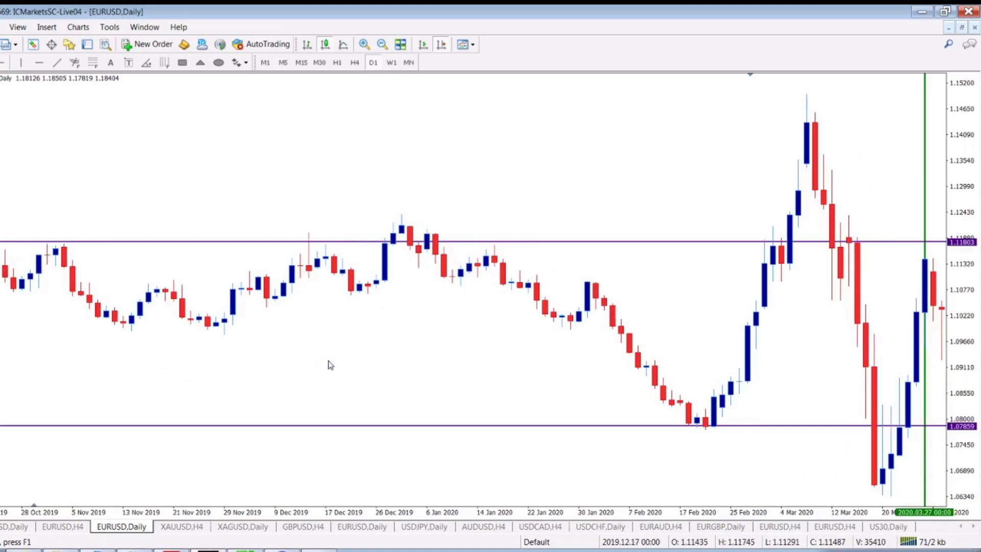
scroll(330, 364, "down", 1)
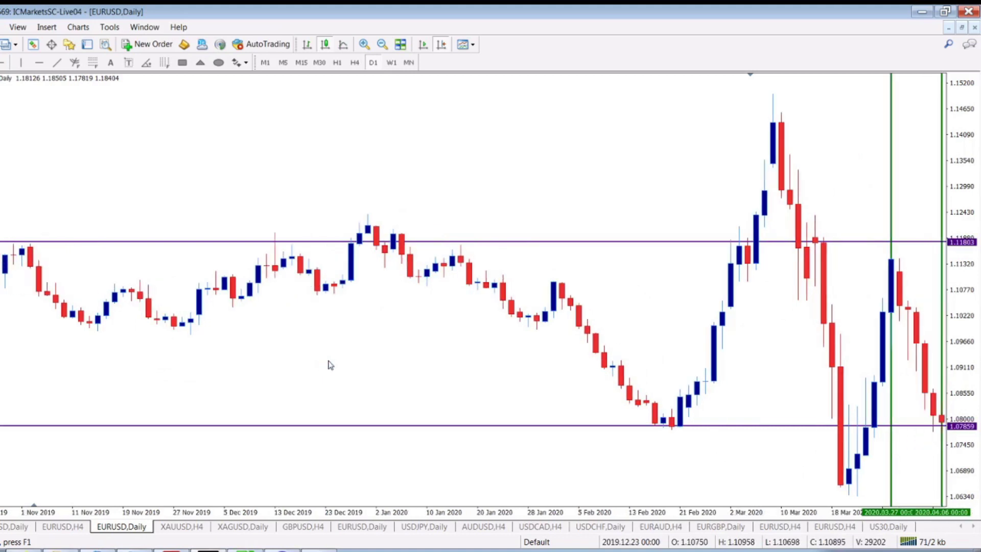
scroll(330, 364, "down", 1)
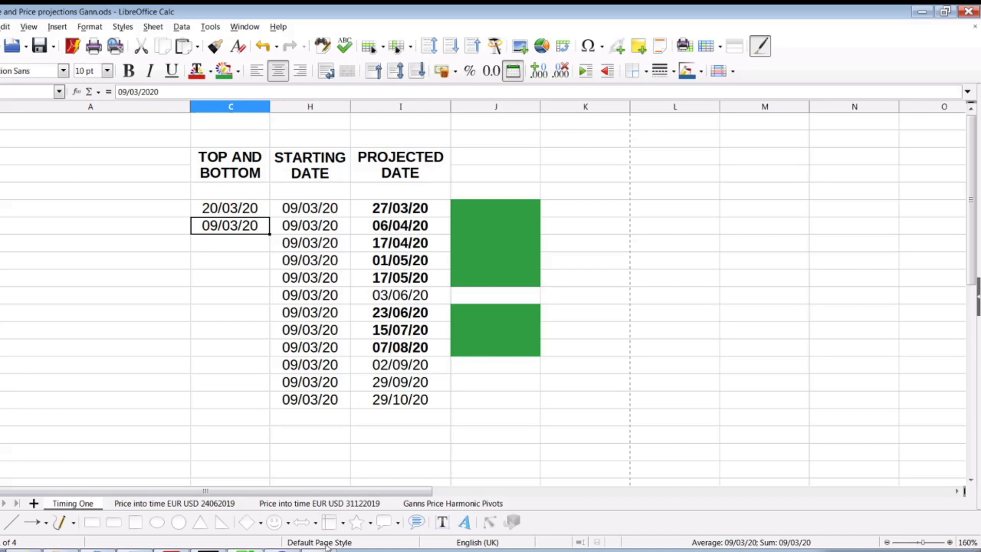
left_click(210, 550)
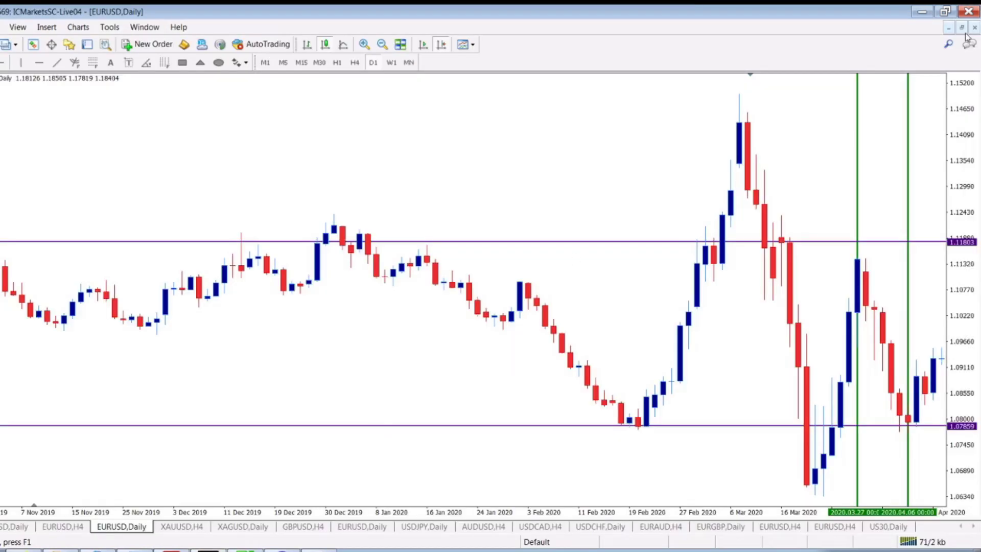
scroll(967, 35, "down", 3)
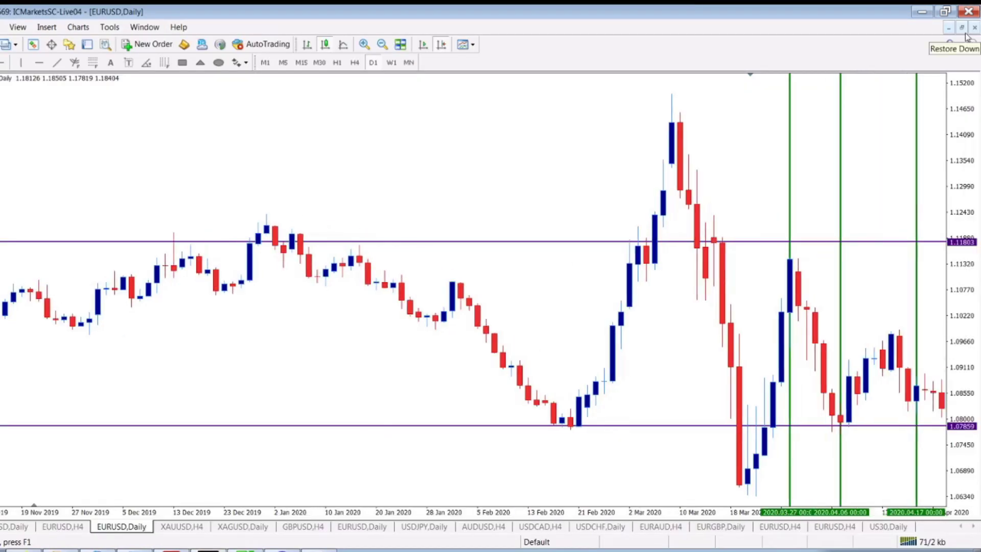
scroll(968, 36, "down", 2)
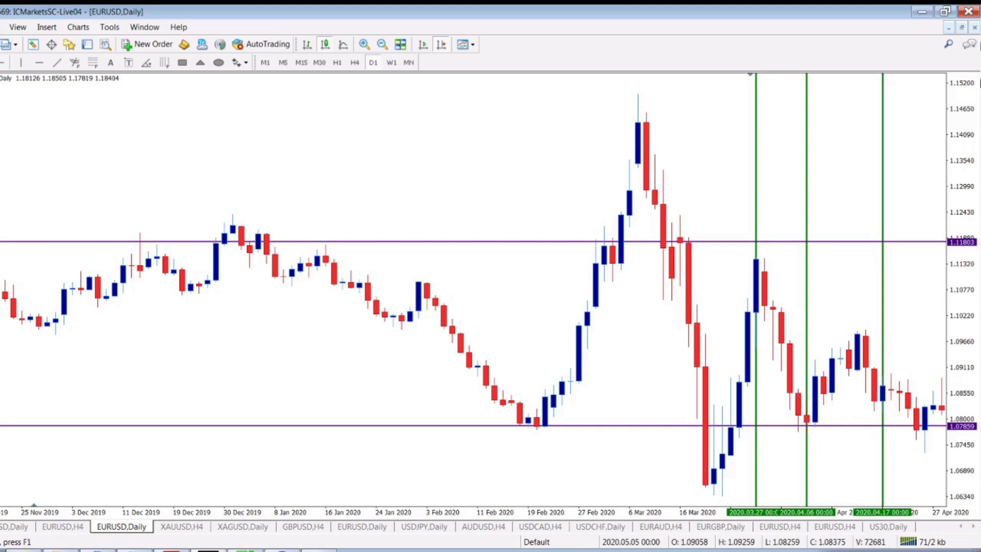
scroll(473, 291, "down", 3)
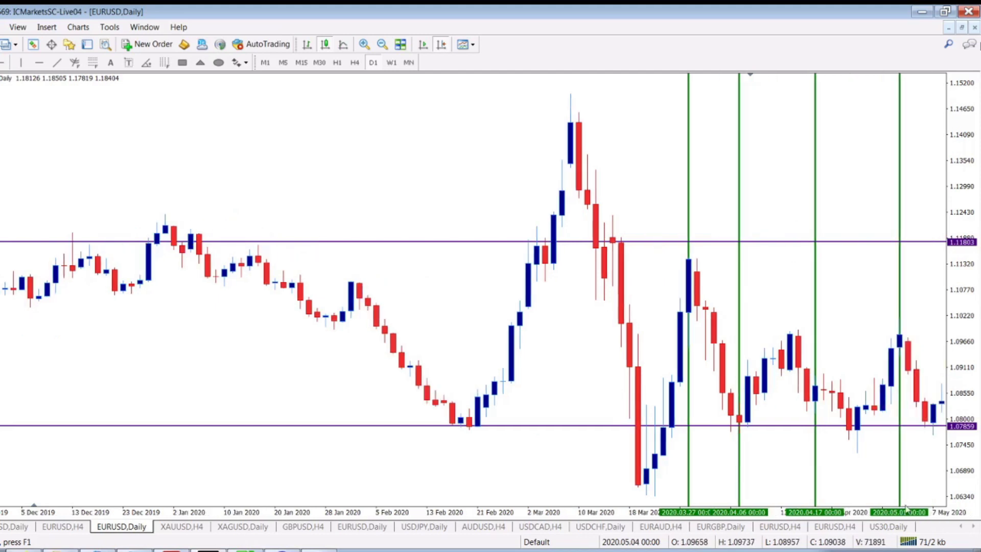
Compare the spreadsheet's projected dates with the chart while scrolling the EURUSD chart forward
key("alt+Tab")
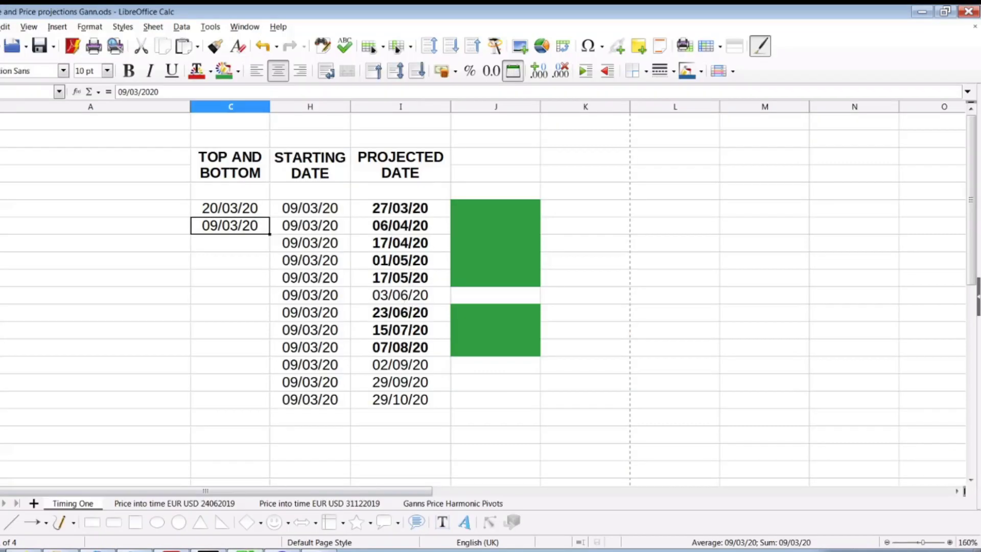
key("alt+Tab")
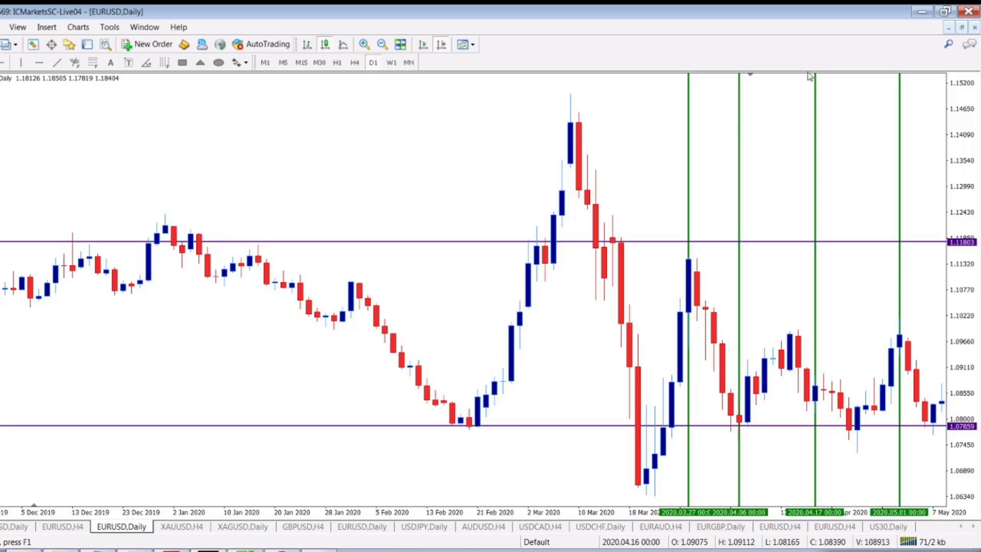
scroll(809, 76, "down", 3)
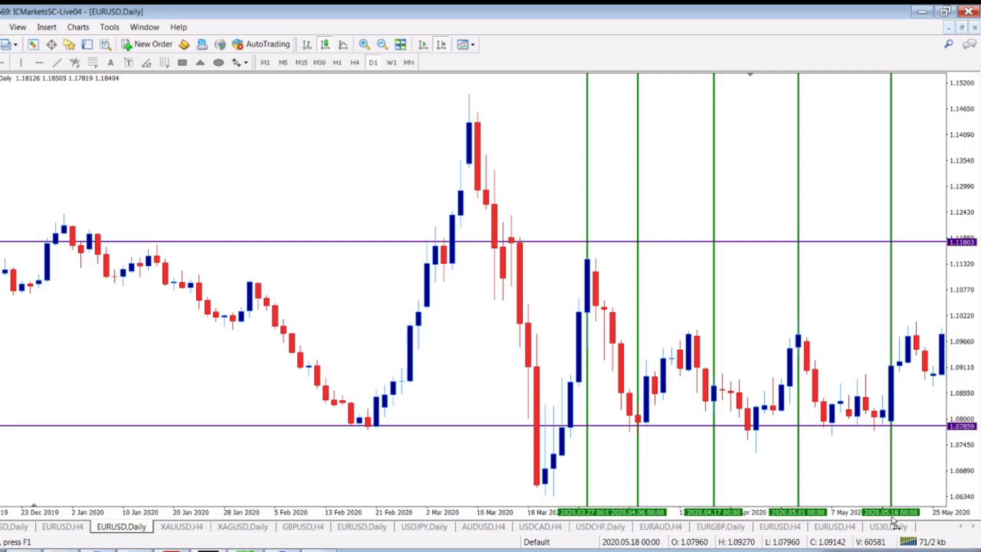
key("alt+Tab")
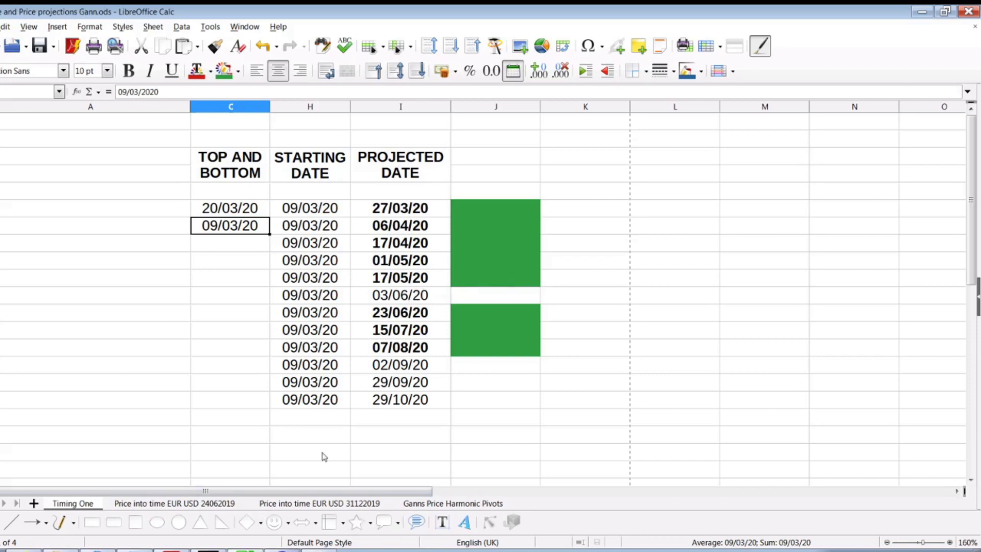
key("alt+Tab")
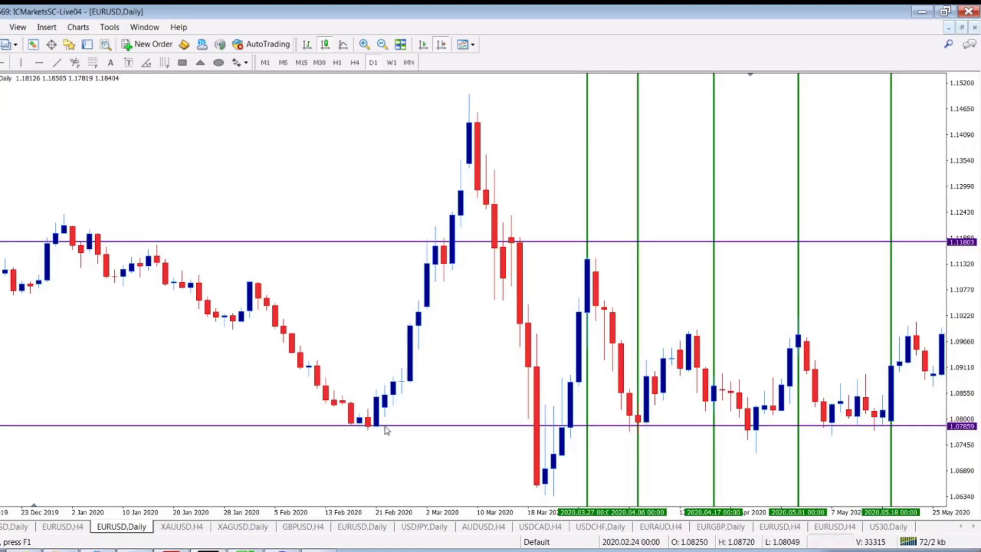
scroll(450, 357, "down", 3)
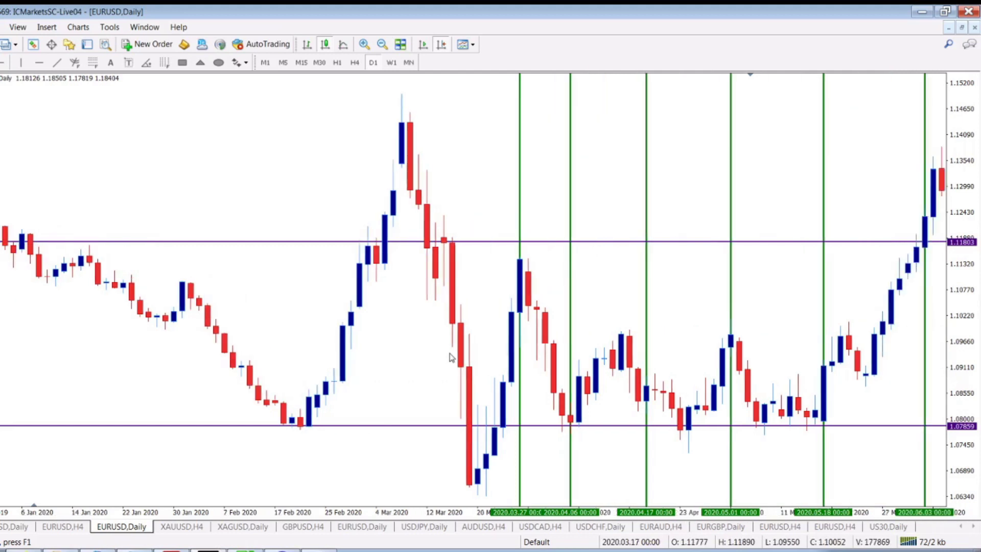
scroll(451, 356, "down", 2)
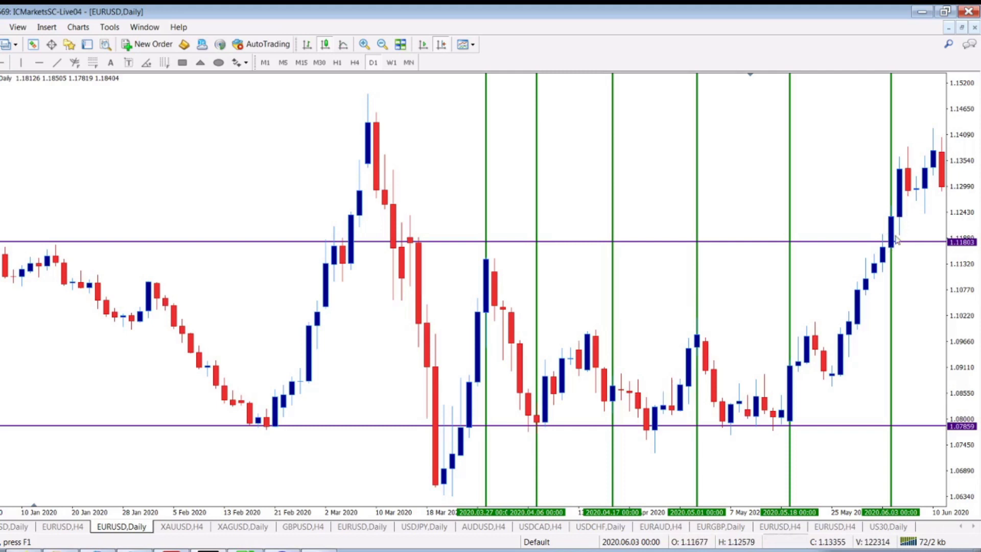
Advance the EURUSD Daily chart bar by bar through June into July 2020
left_click(250, 550)
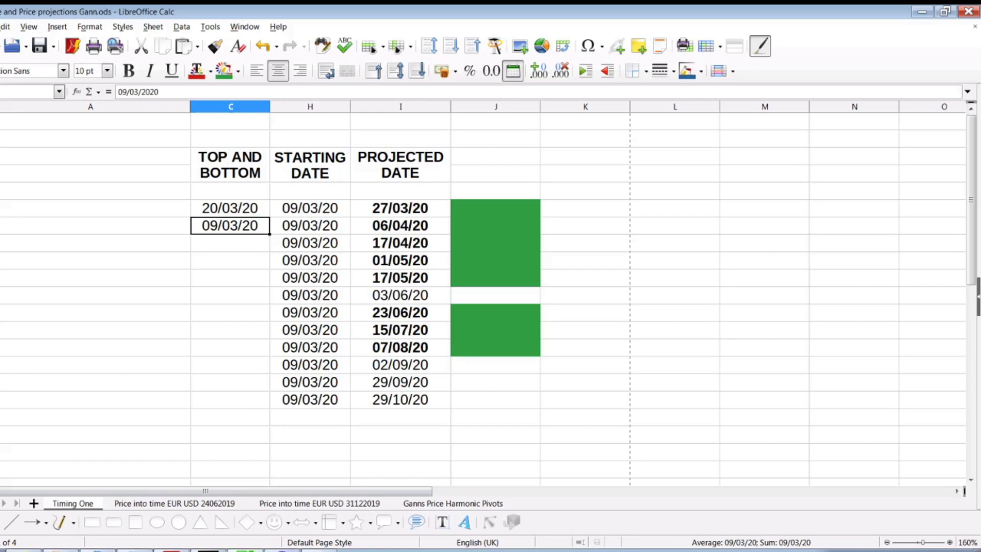
left_click(969, 12)
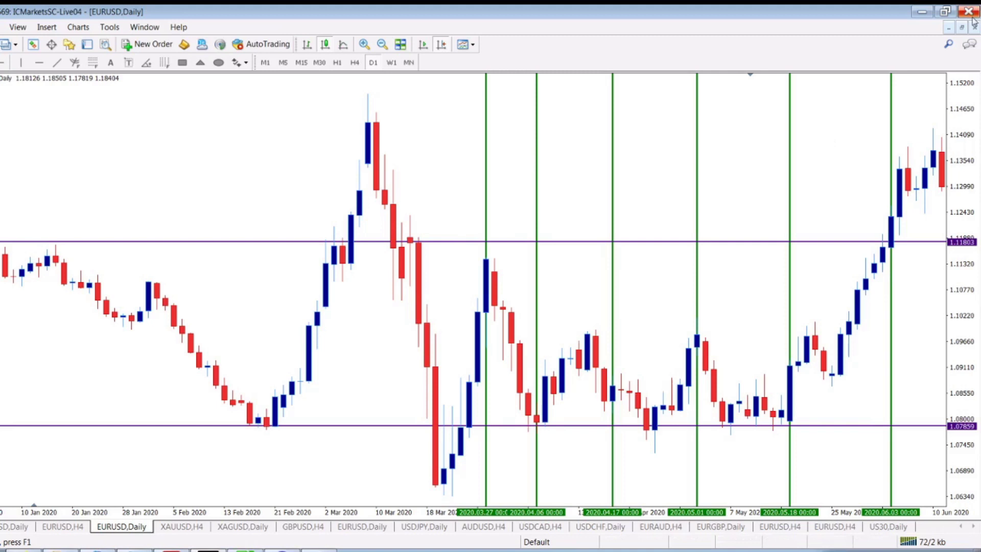
key("Right")
key("Right")
key("Right")
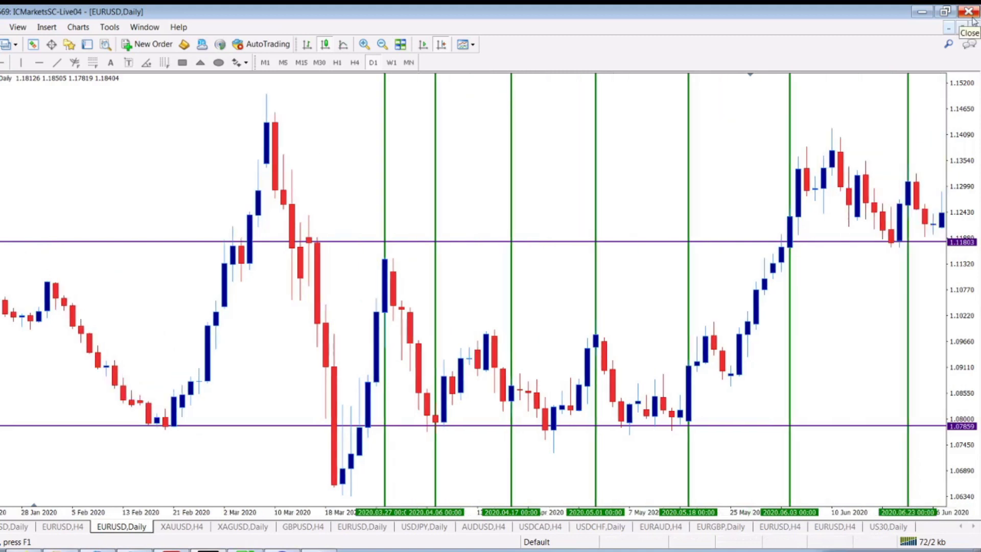
key("Right")
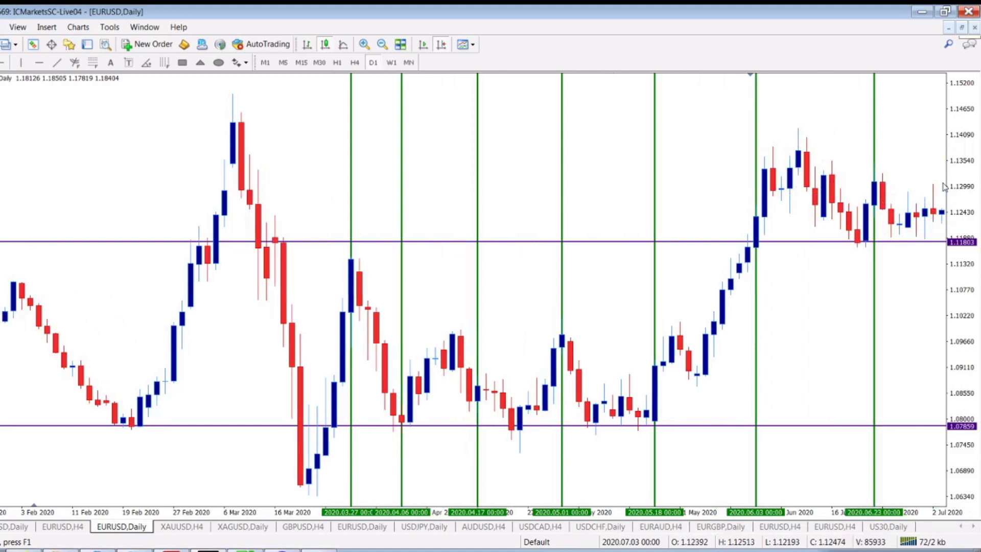
key("Right")
key("Right")
key("Right")
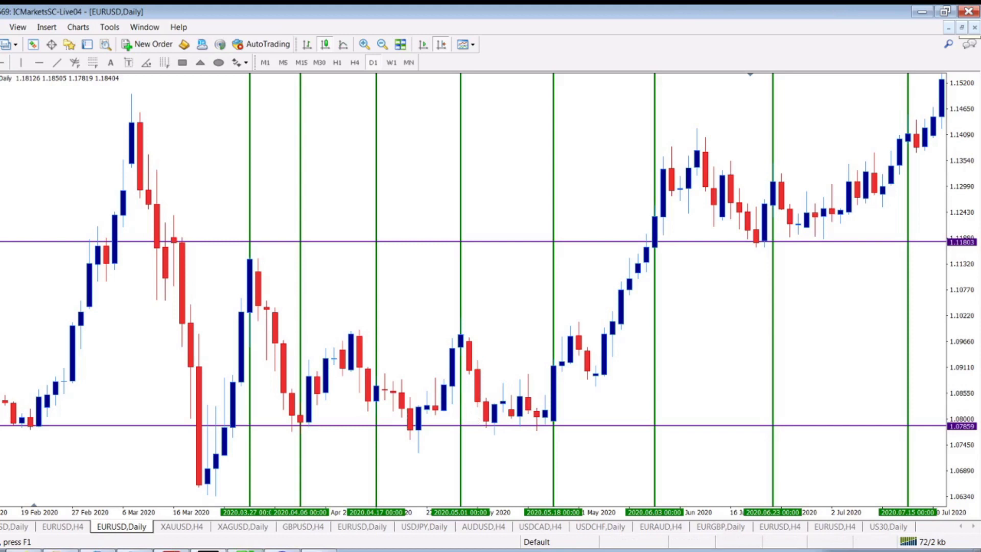
Check the 07/08/20 projected date against its chart line, then select the 02/09/20 date in Calc
key("alt+Tab")
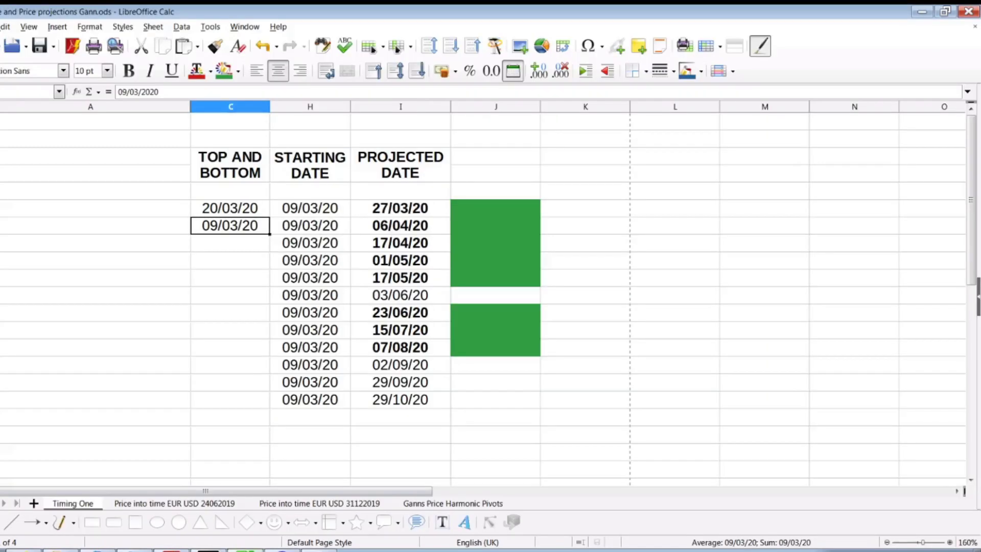
left_click(411, 351)
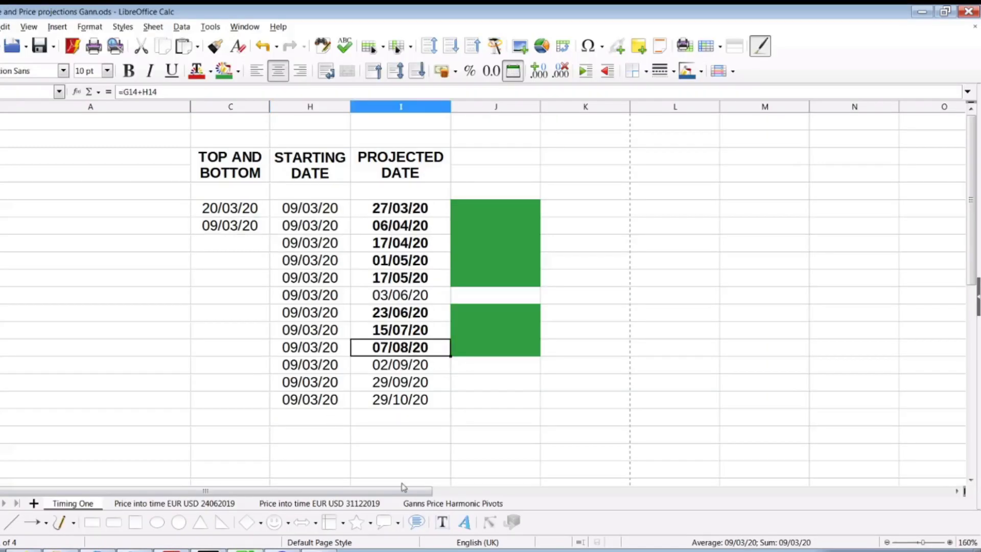
key("alt+Tab")
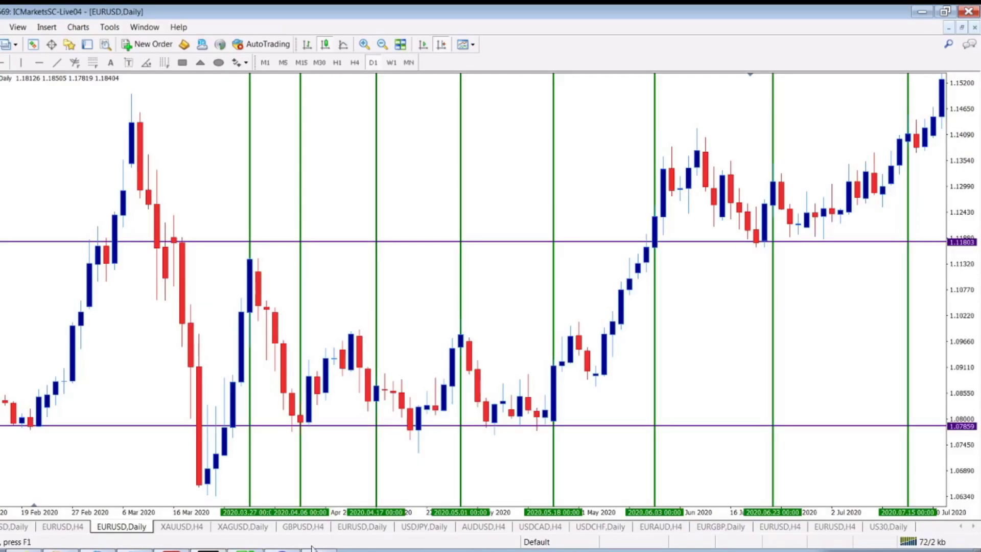
scroll(909, 260, "down", 10)
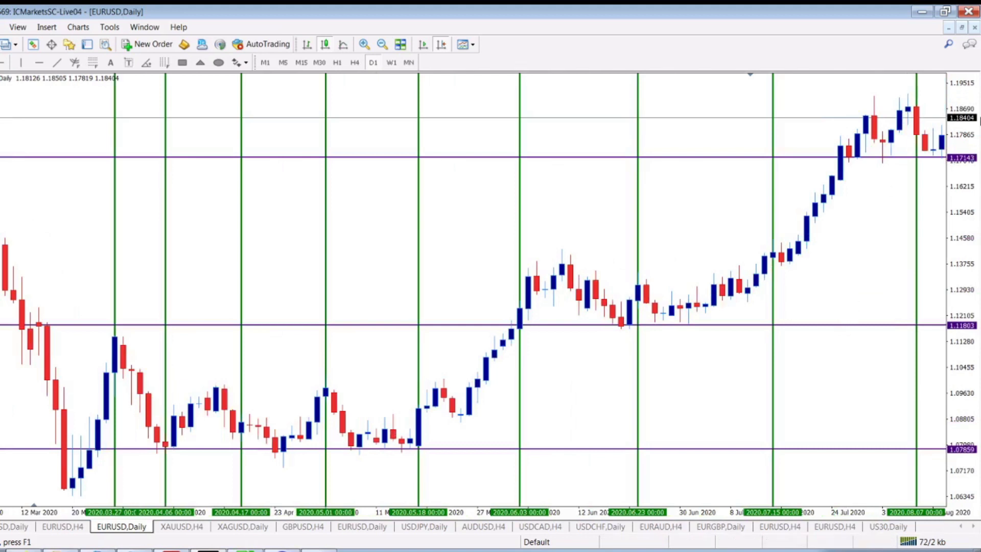
scroll(980, 120, "down", 3)
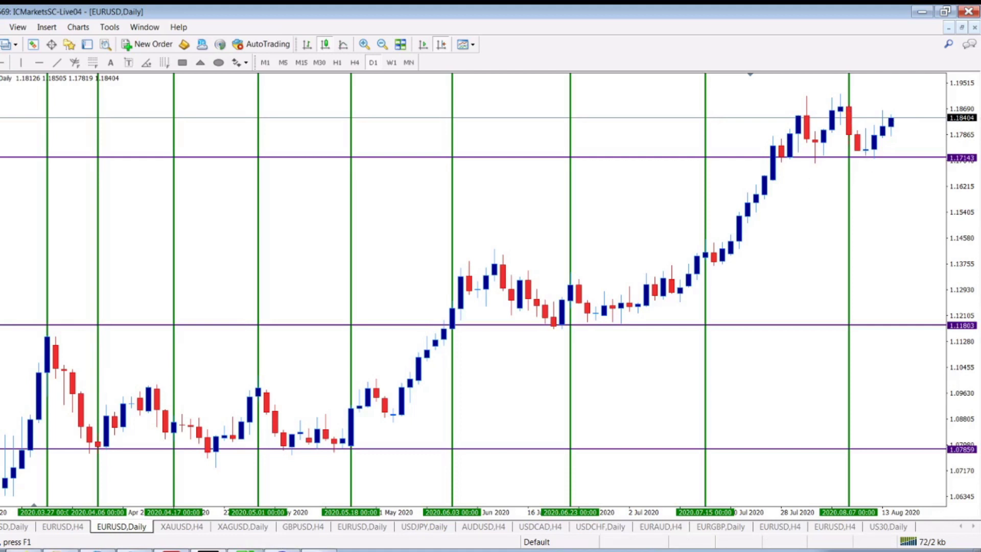
key("alt+Tab")
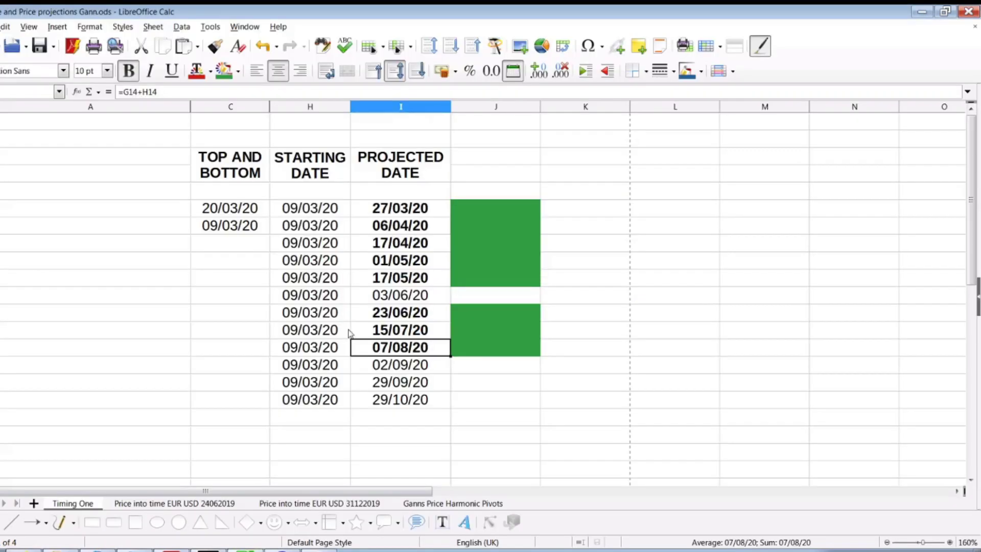
left_click(401, 364)
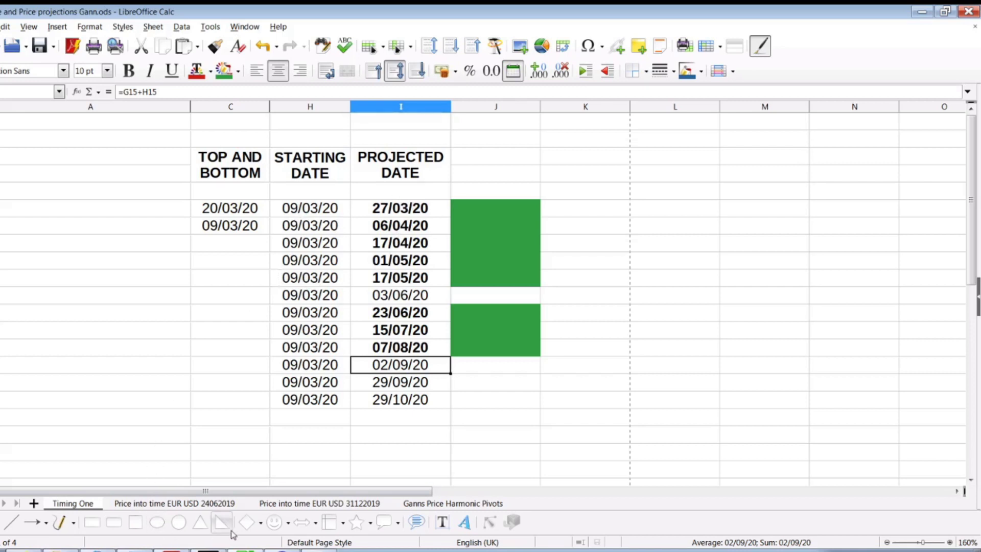
Open the 'Price into time EUR USD 24062019' sheet at its top, then return to MetaTrader
left_click(208, 506)
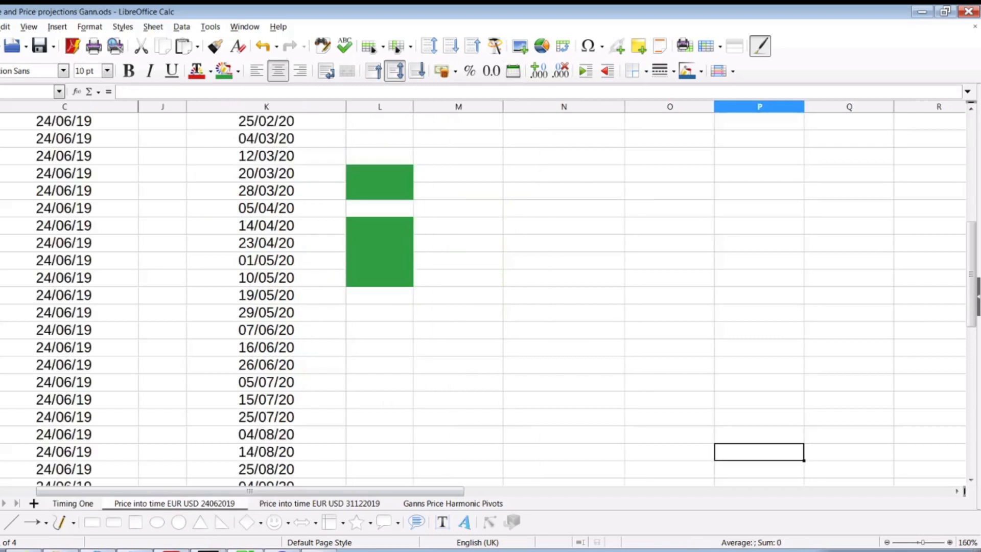
scroll(396, 337, "up", 7)
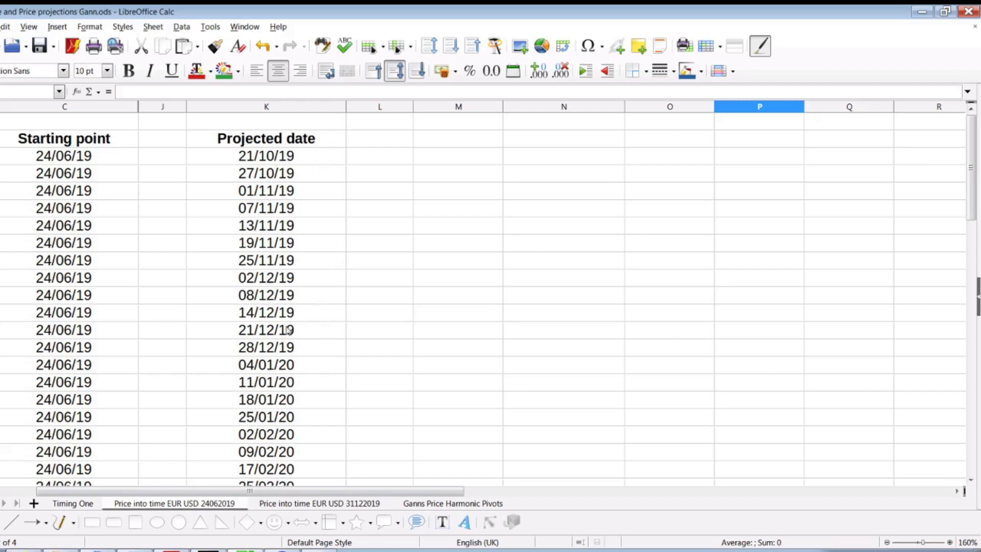
left_click(181, 550)
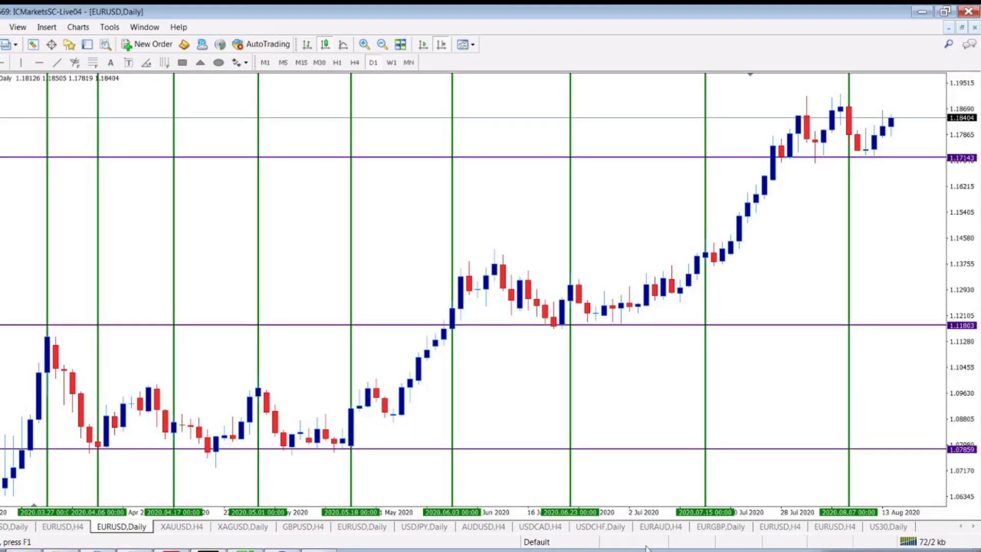
Open the unmarked EURUSD Daily chart and scroll back to October 2019
left_click(832, 530)
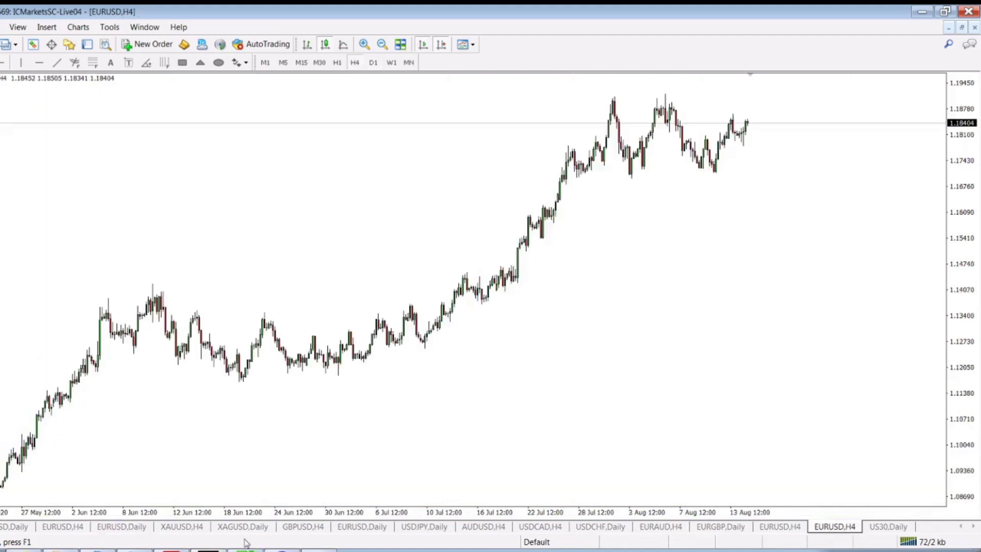
left_click(361, 530)
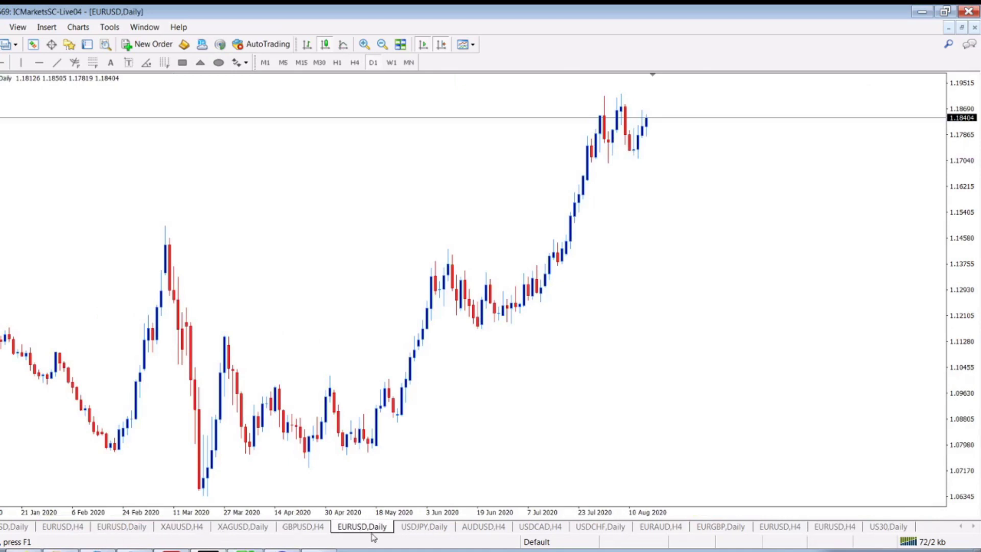
scroll(249, 459, "up", 6)
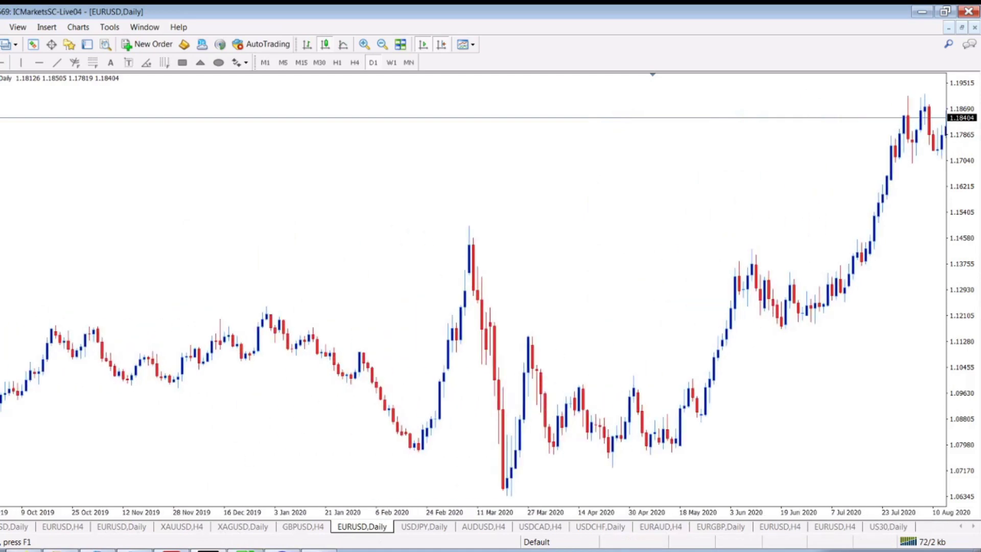
Review the 20/03/20, 28/03/20 and 05/04/20 projected dates in the 24062019 sheet
key("alt+Tab")
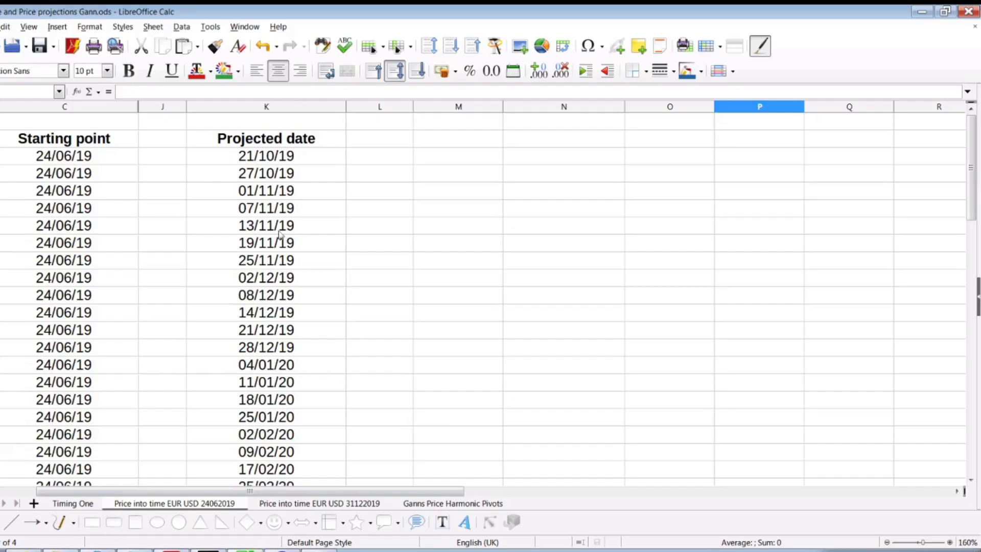
scroll(484, 254, "down", 5)
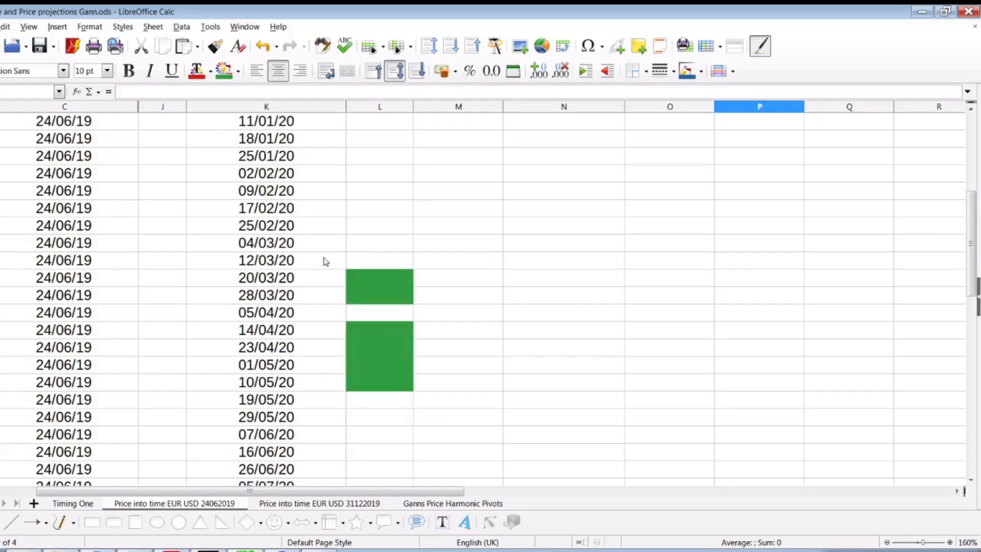
left_click(268, 282)
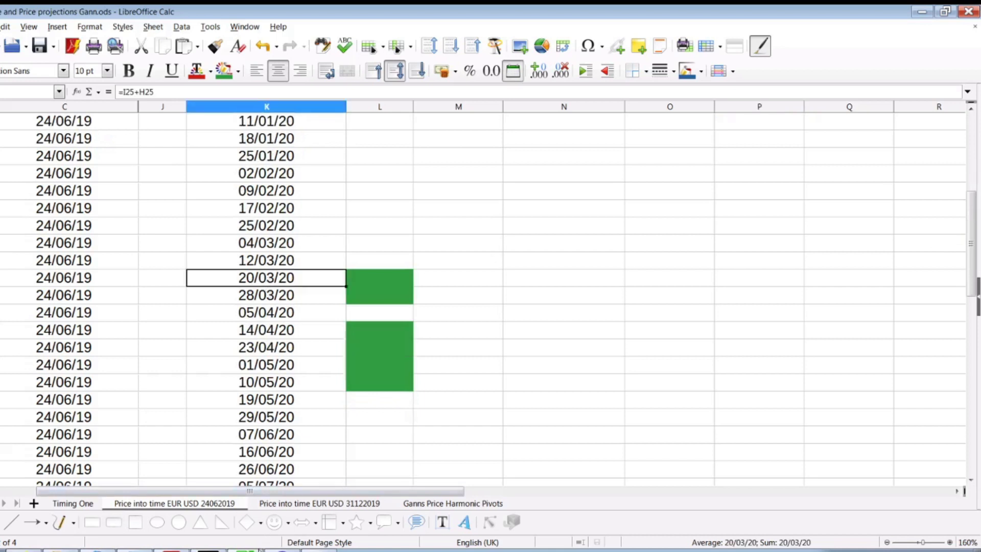
left_click(271, 300)
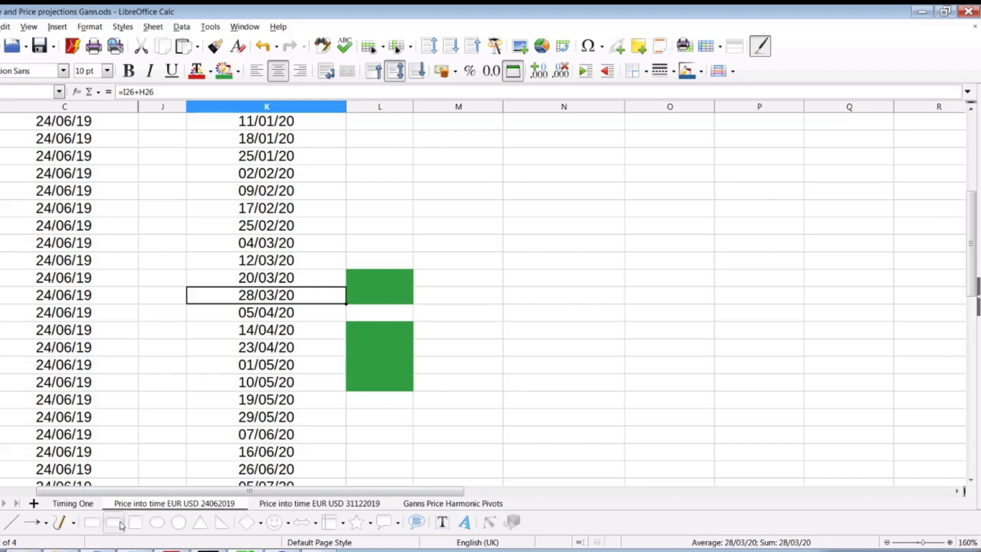
left_click(81, 505)
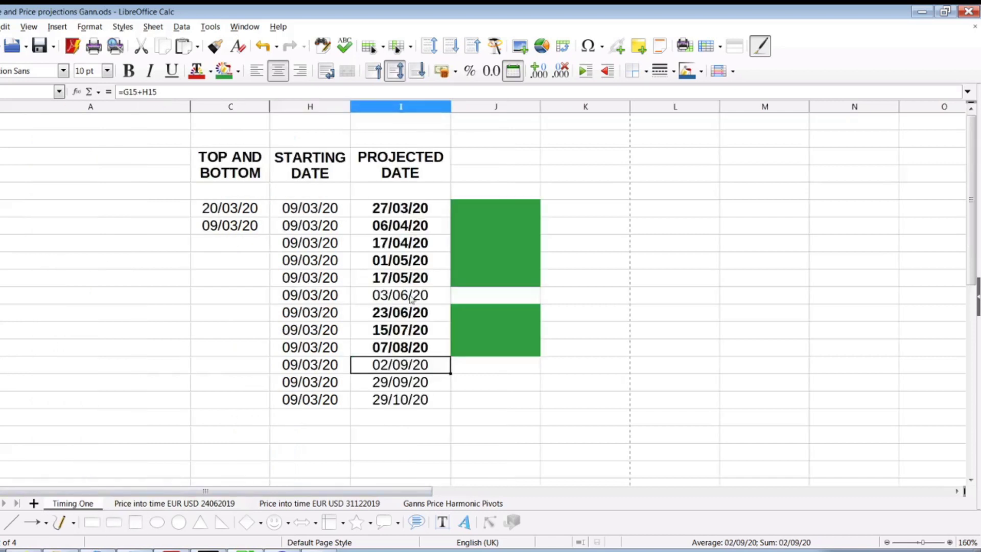
left_click(203, 504)
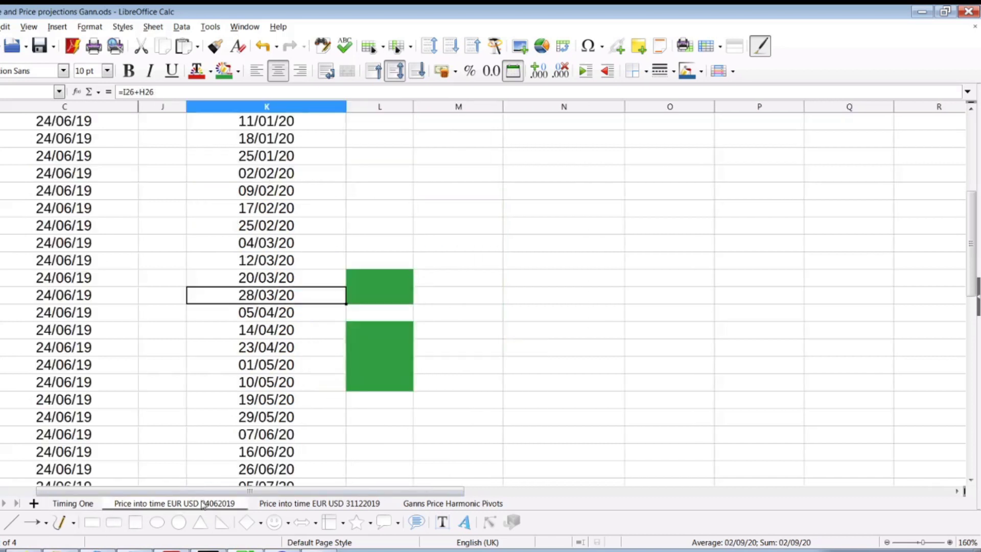
left_click(273, 317)
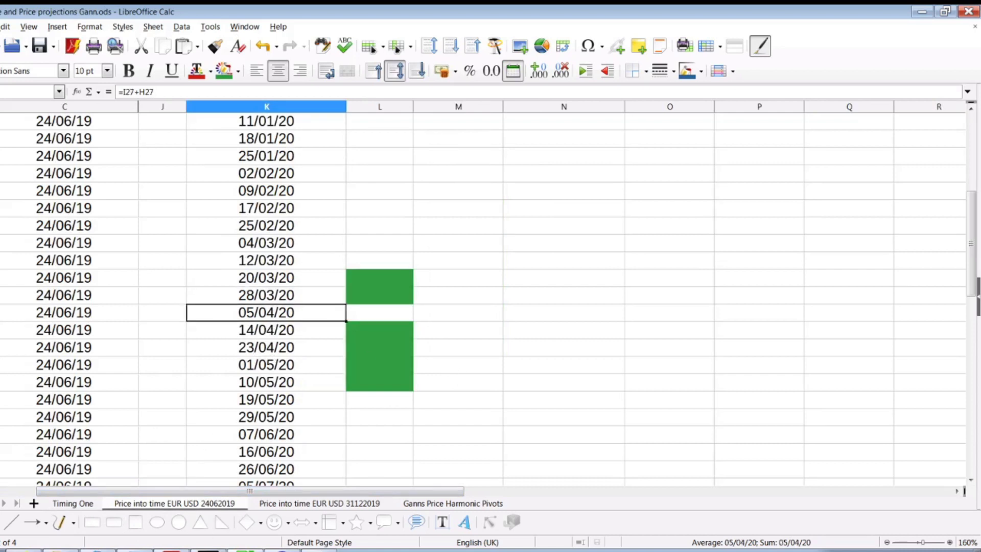
Check the 14/04/20 projected date, then return to the chart ready to draw a vertical line
left_click(208, 550)
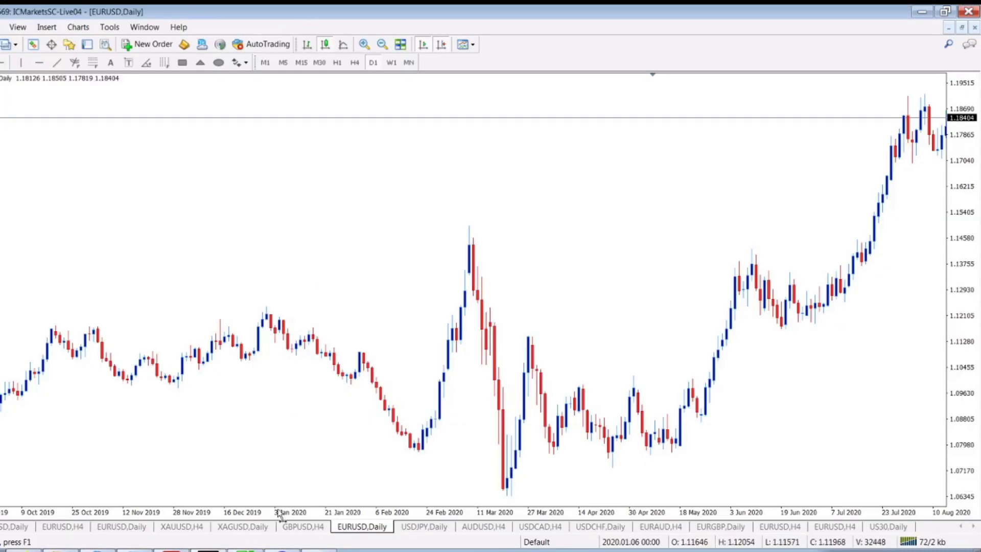
left_click(245, 549)
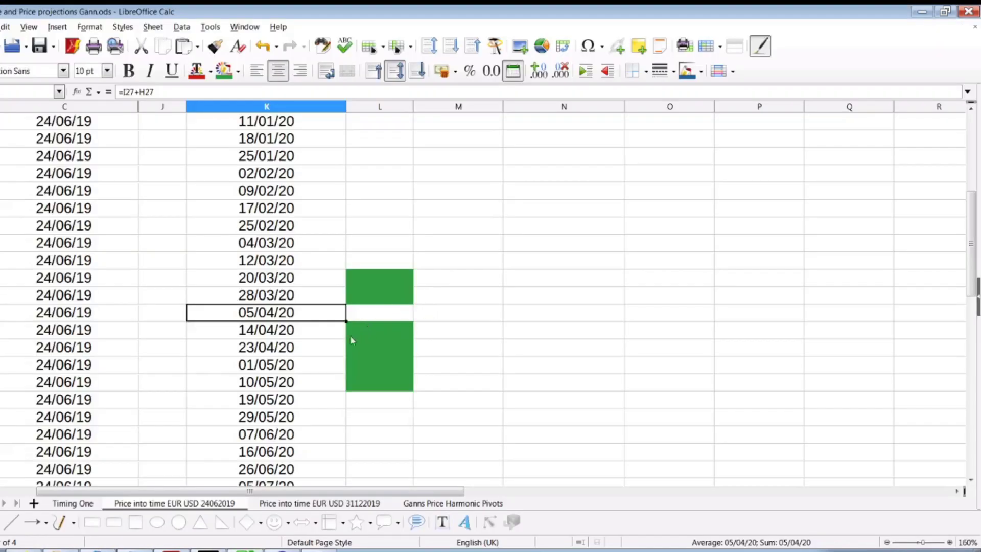
left_click(279, 337)
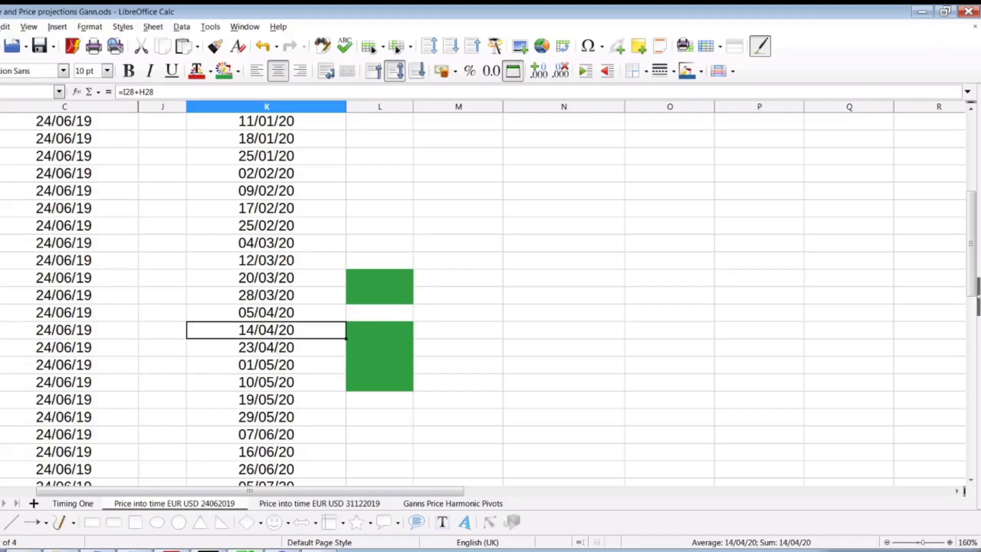
key("alt+Tab")
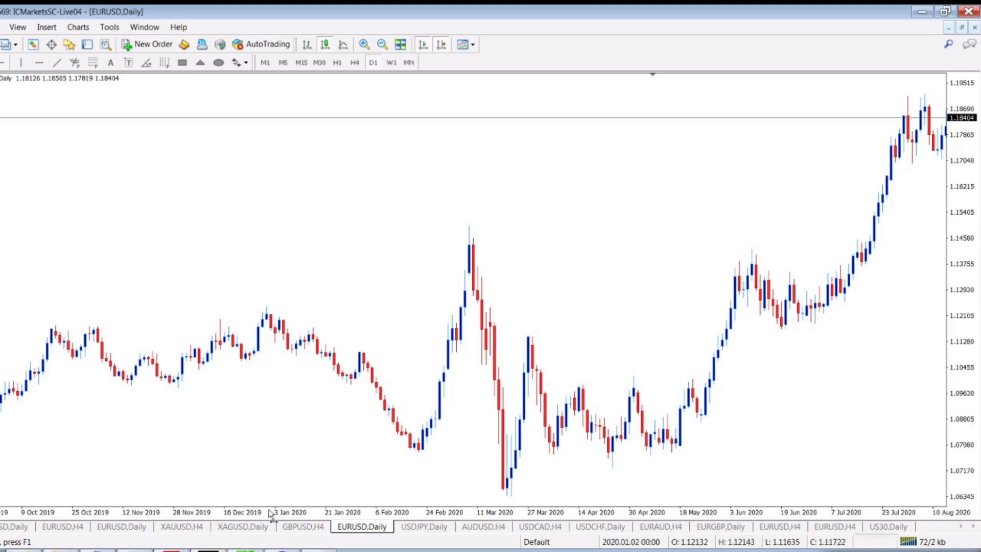
left_click(20, 62)
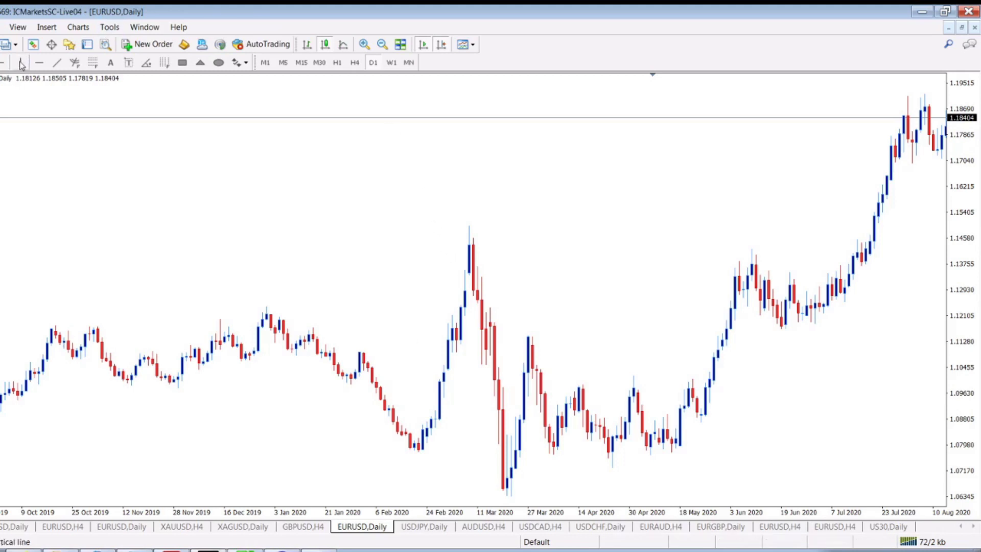
Draw a vertical line at 14 April 2020 and zoom in, keeping it in view
left_click(579, 394)
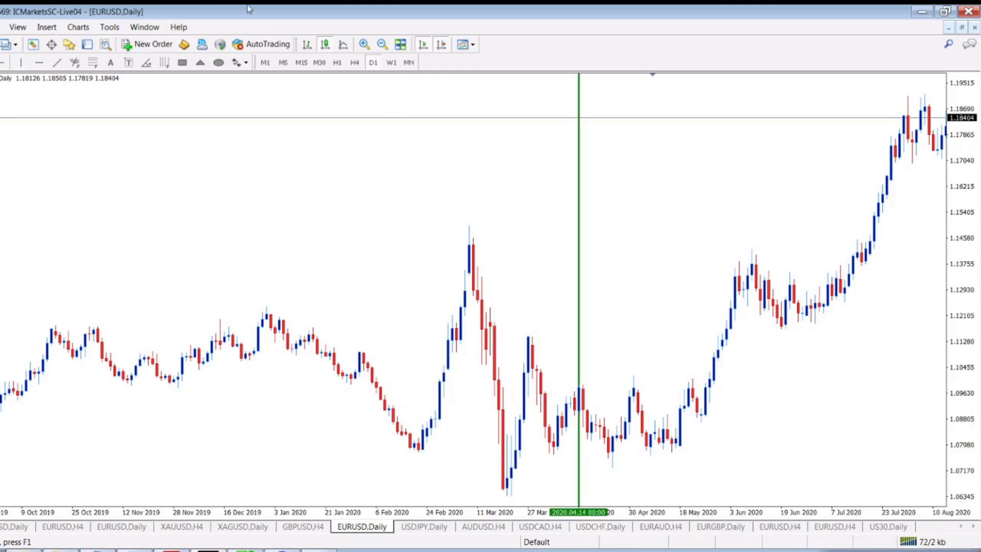
left_click(364, 44)
left_click_drag(205, 327, 802, 327)
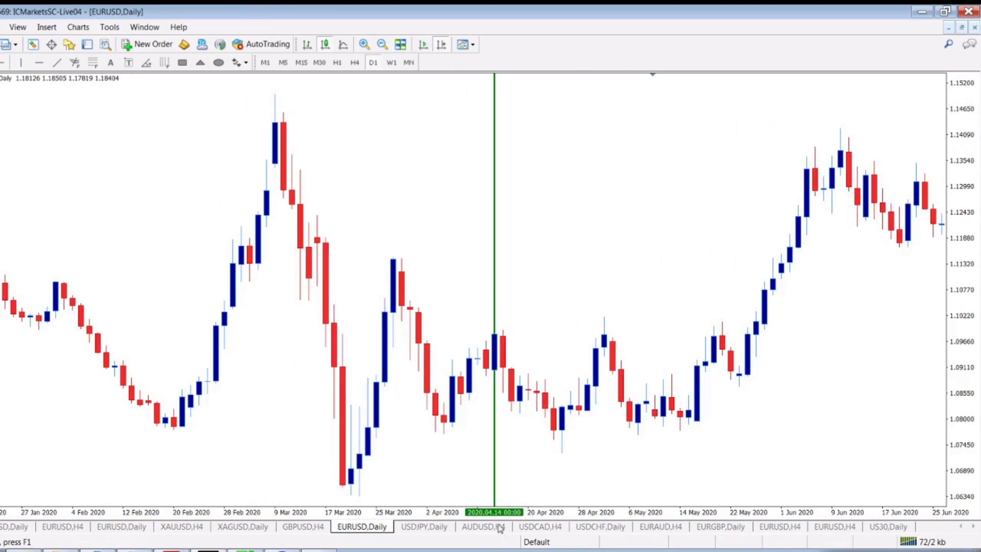
key("alt+Tab")
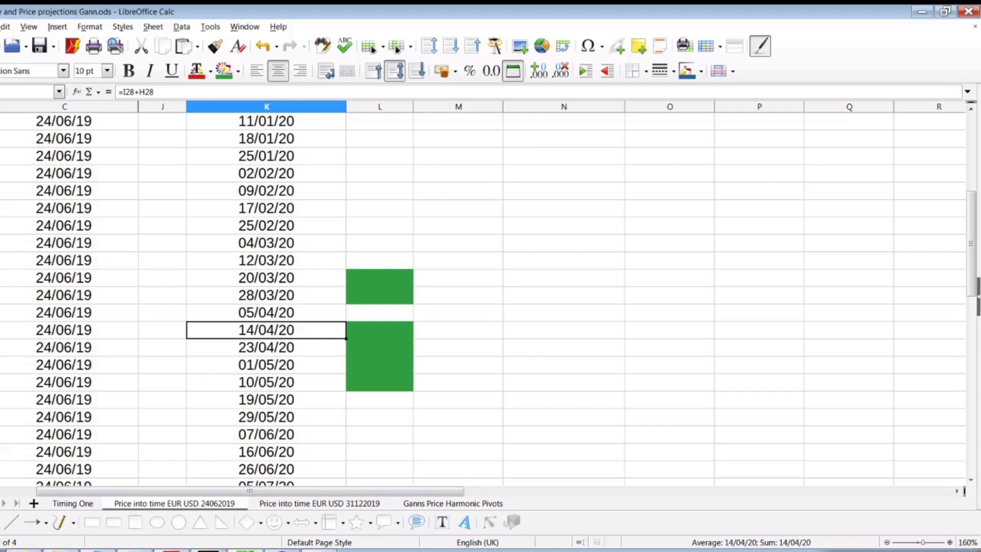
key("alt+Tab")
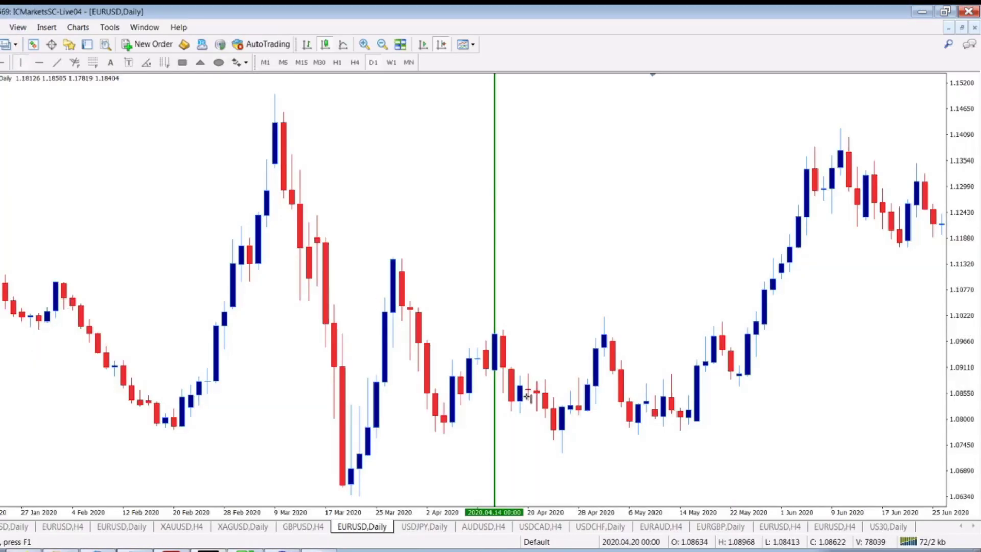
Mark 23 April, check the 01/05/20 and 10/05/20 dates, and add a green line at 11 May 2020
left_click(553, 409)
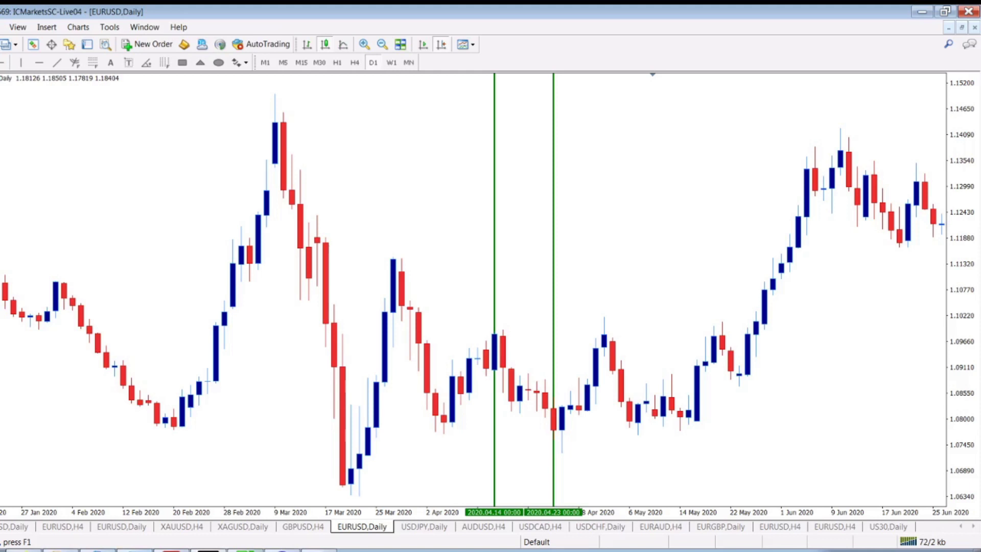
key("alt+Tab")
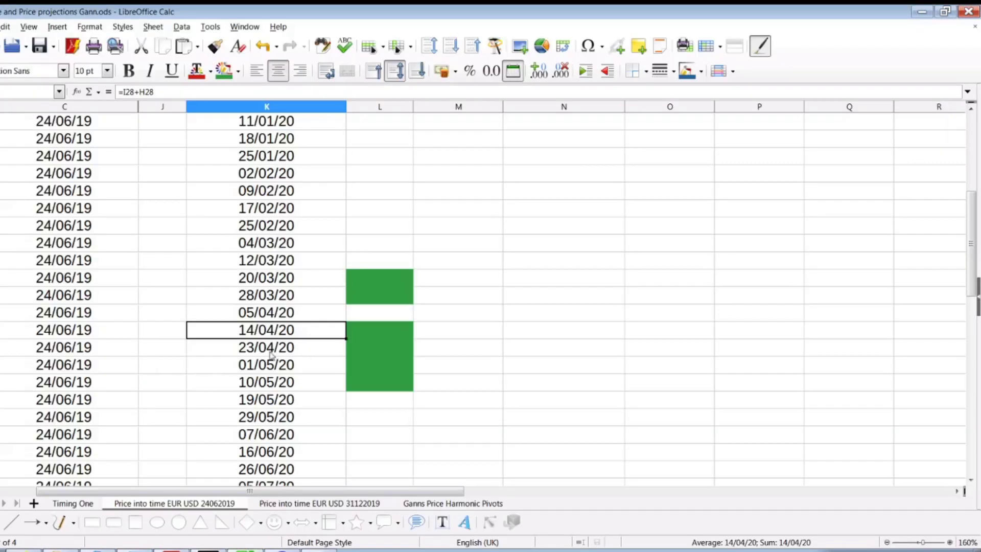
left_click(275, 367)
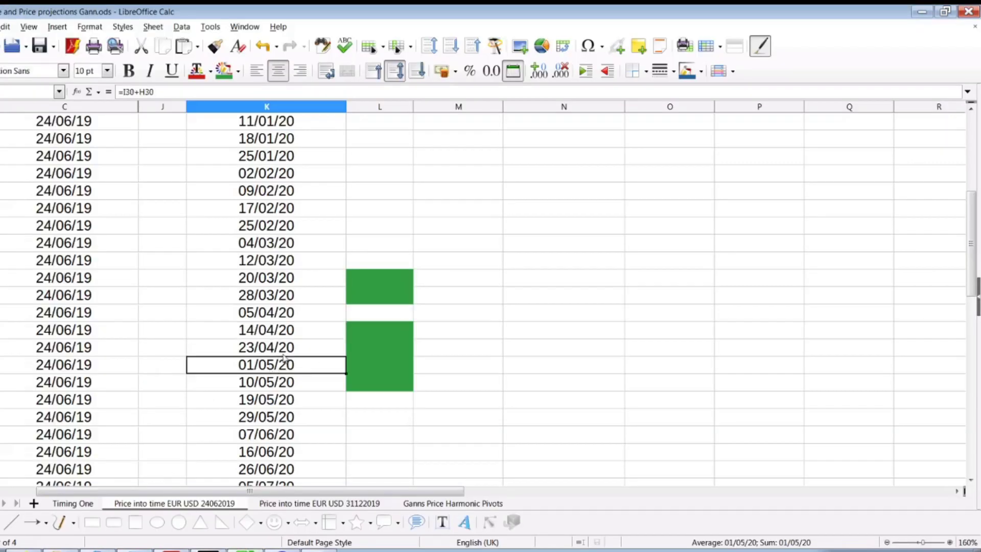
left_click(272, 389)
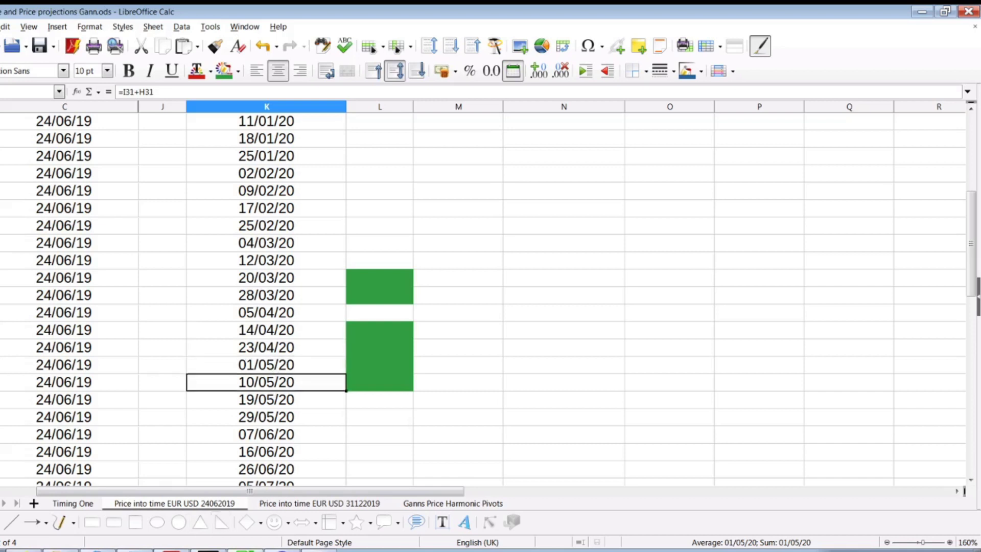
key("alt+Tab")
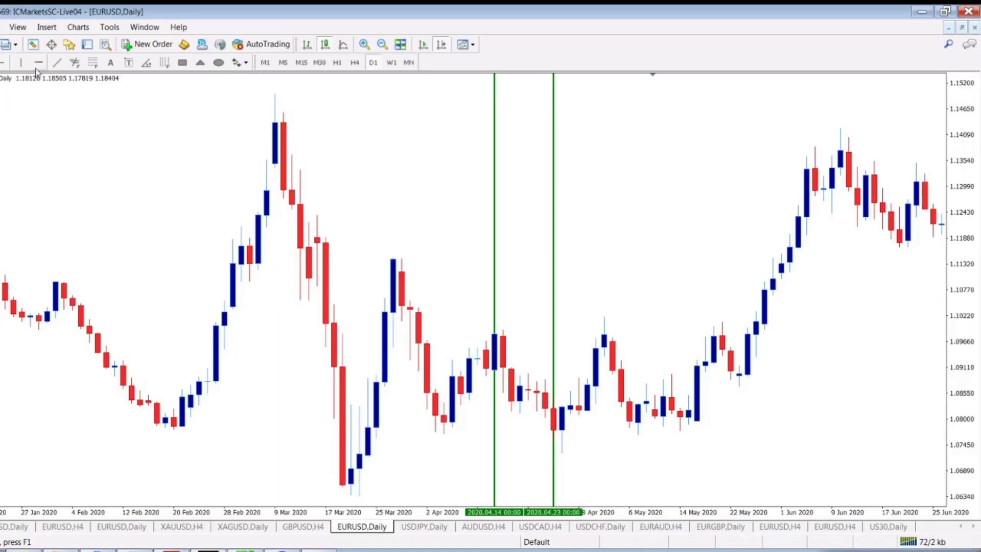
left_click(21, 62)
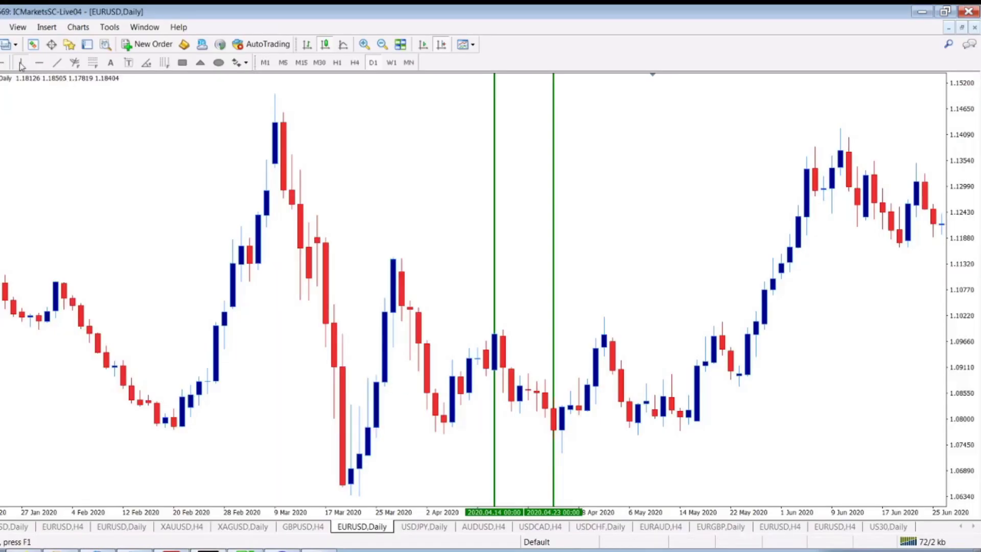
left_click(654, 410)
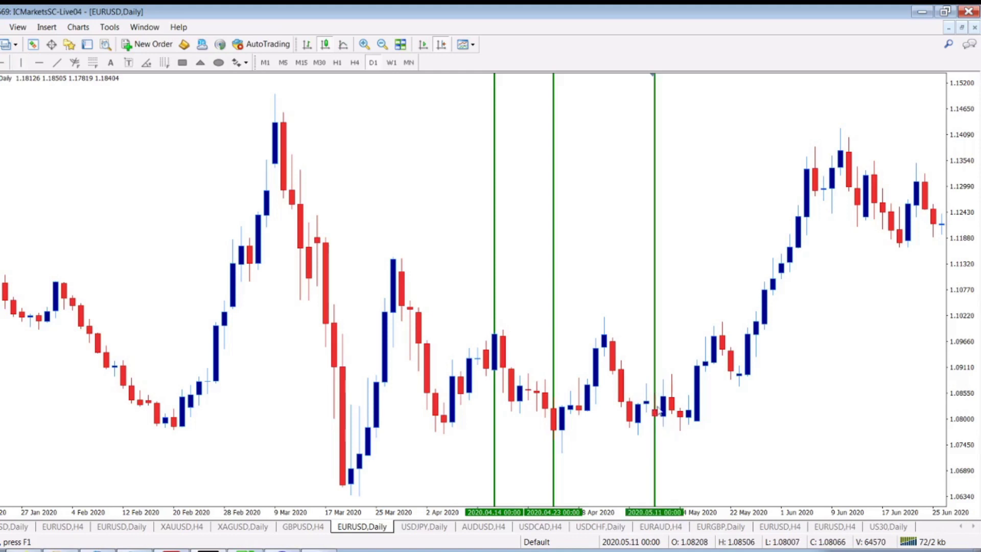
left_click(246, 550)
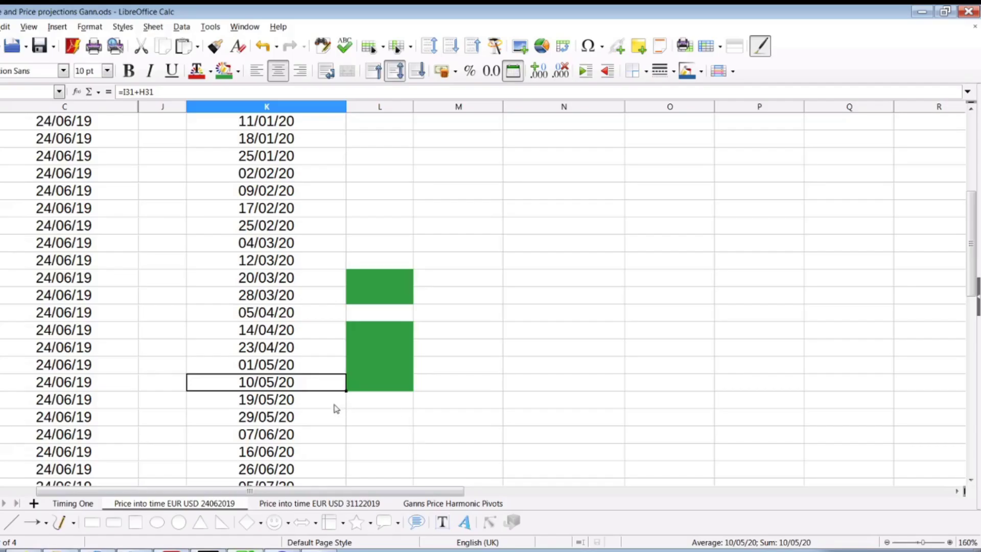
Add a vertical line at 19 May 2020 and drag it to 26 May 2020
left_click(295, 409)
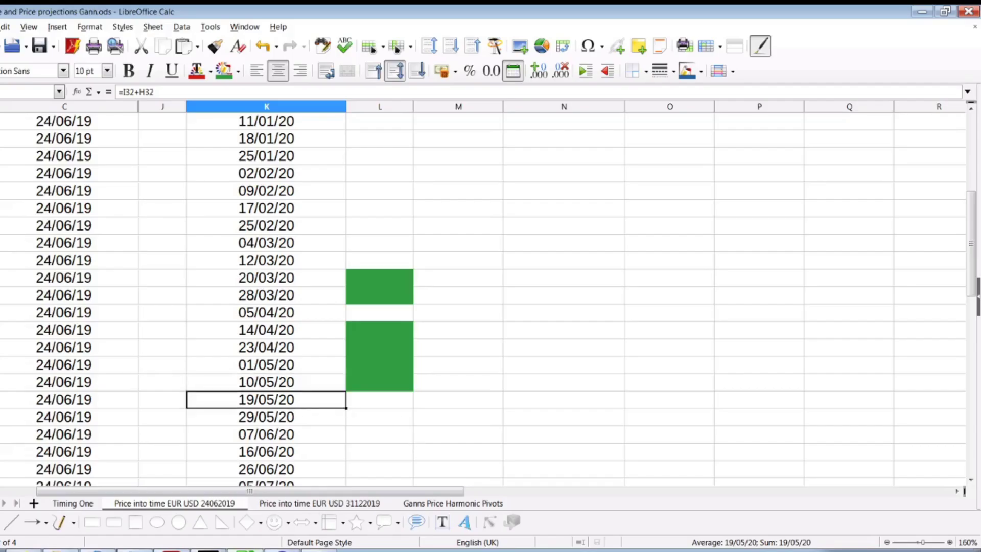
key("alt+Tab")
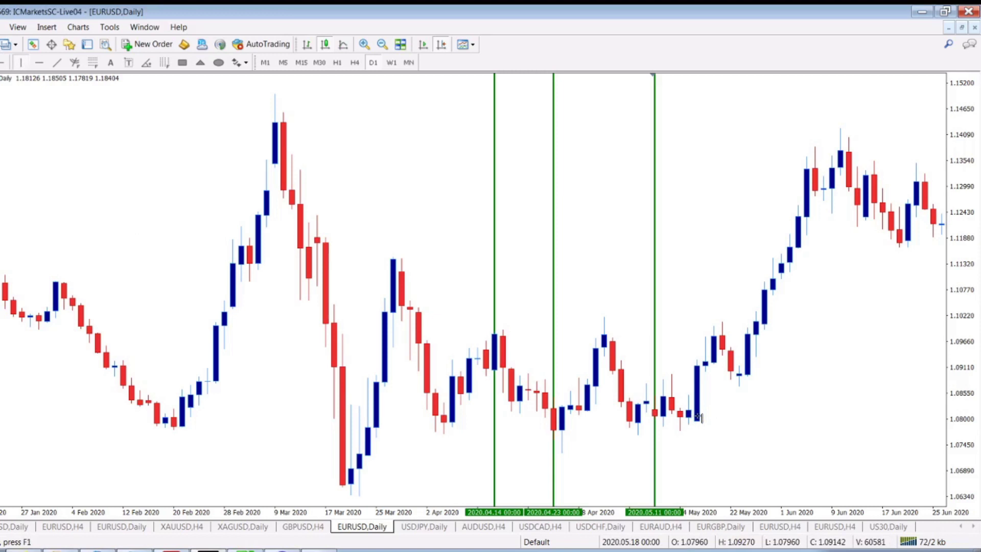
left_click(707, 365)
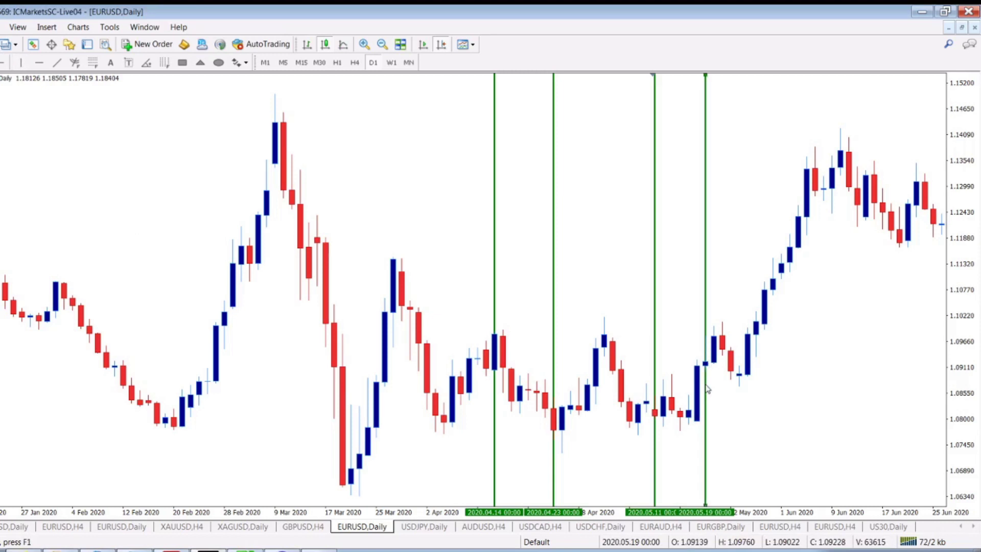
left_click_drag(707, 389, 749, 391)
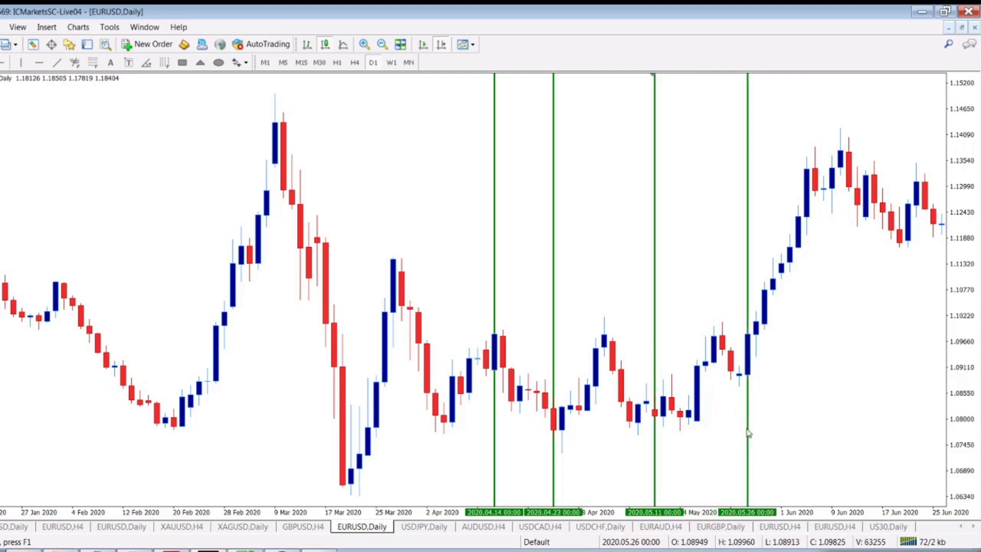
scroll(725, 431, "right", 6)
scroll(718, 427, "left", 4)
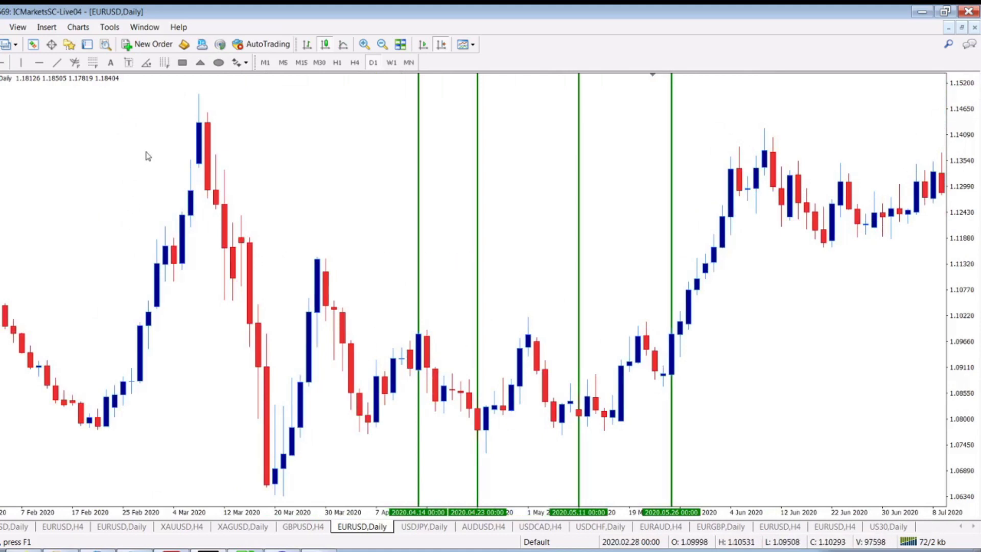
key("alt+Tab")
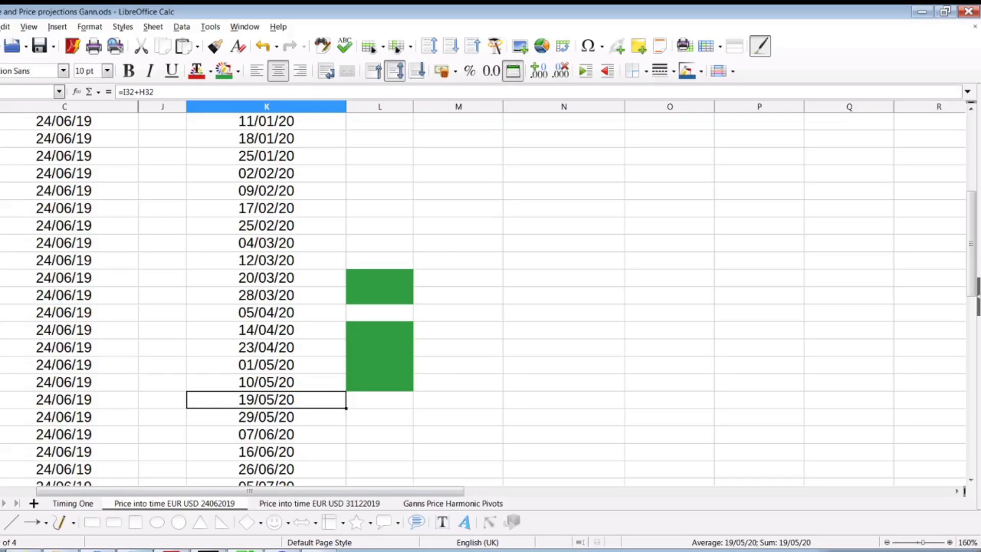
Review the 02/05/20 through 25/05/20 projected dates on the 'Price into time EUR USD 31122019' sheet
left_click(307, 504)
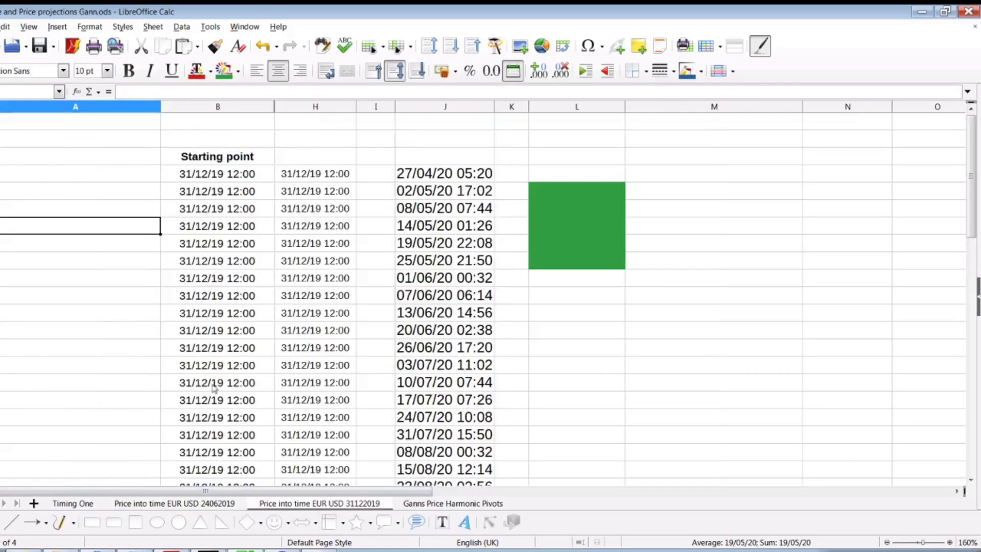
left_click(446, 194)
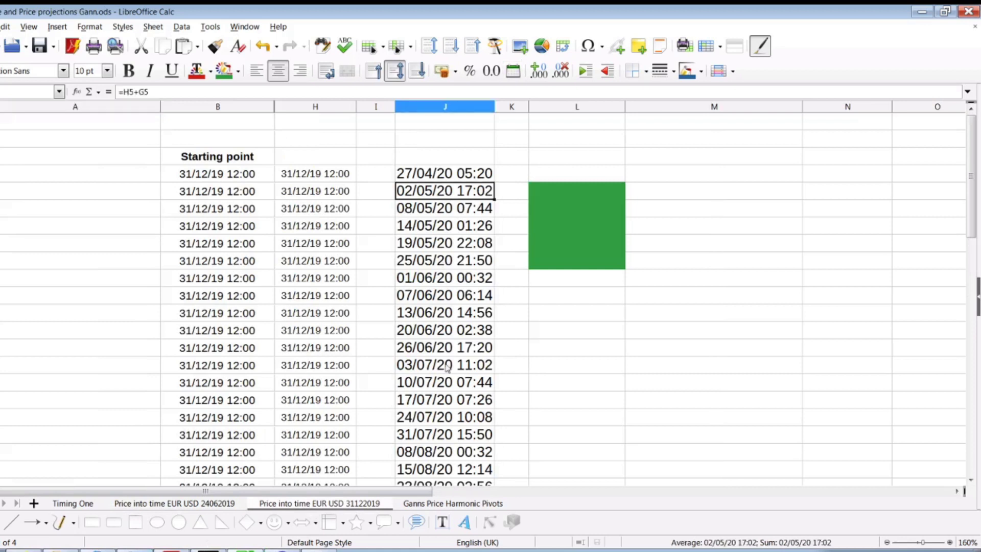
key("Down")
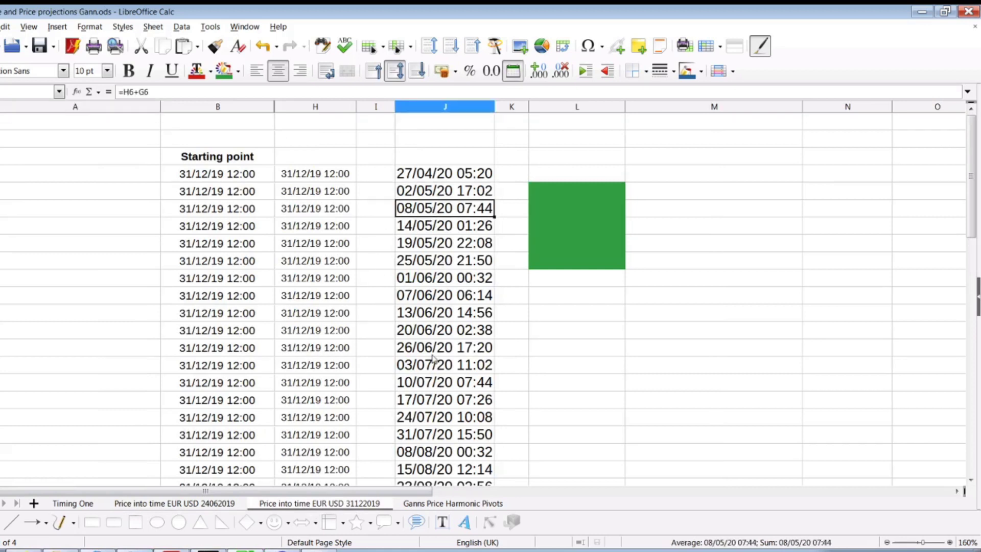
left_click(440, 228)
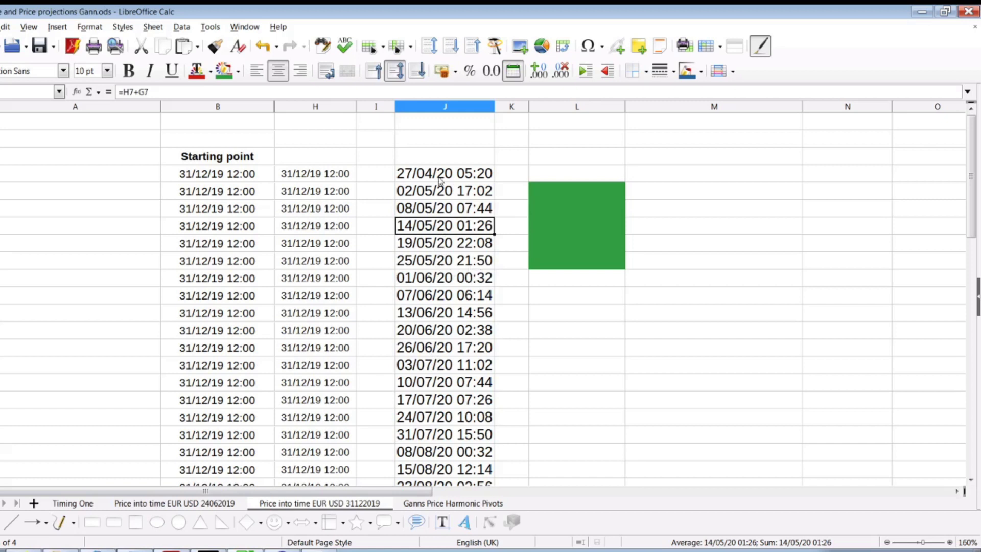
left_click(473, 267)
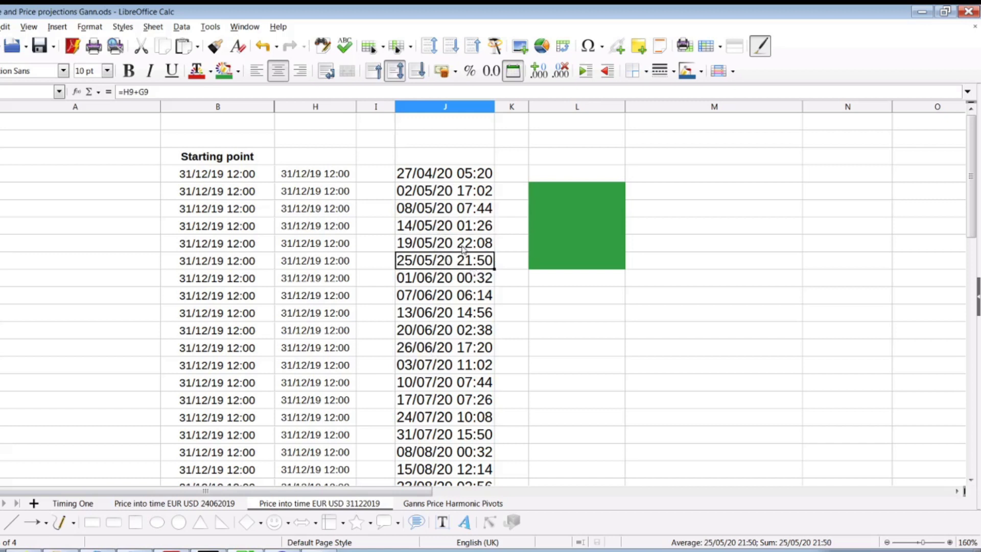
left_click(463, 249)
left_click(464, 228)
left_click(464, 210)
left_click(466, 192)
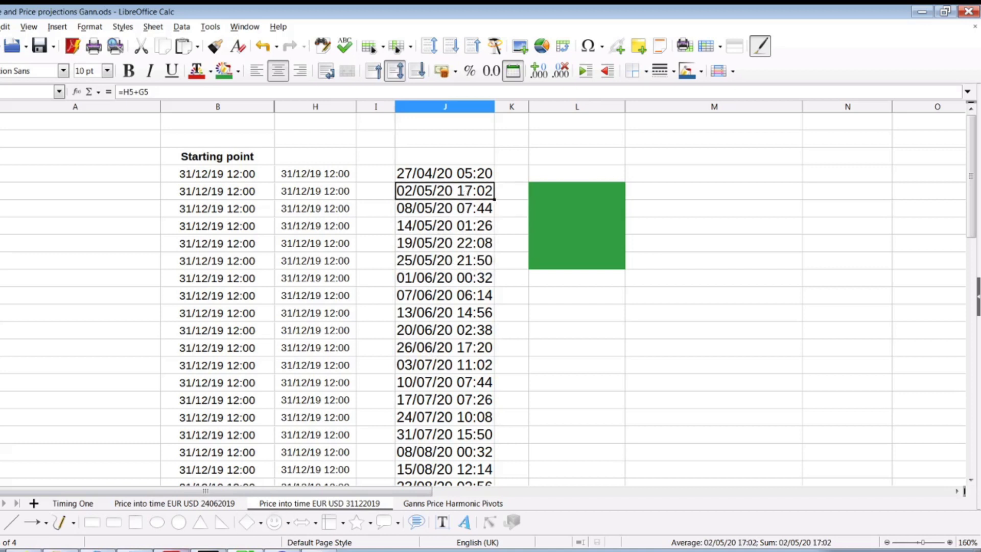
key("alt+Tab")
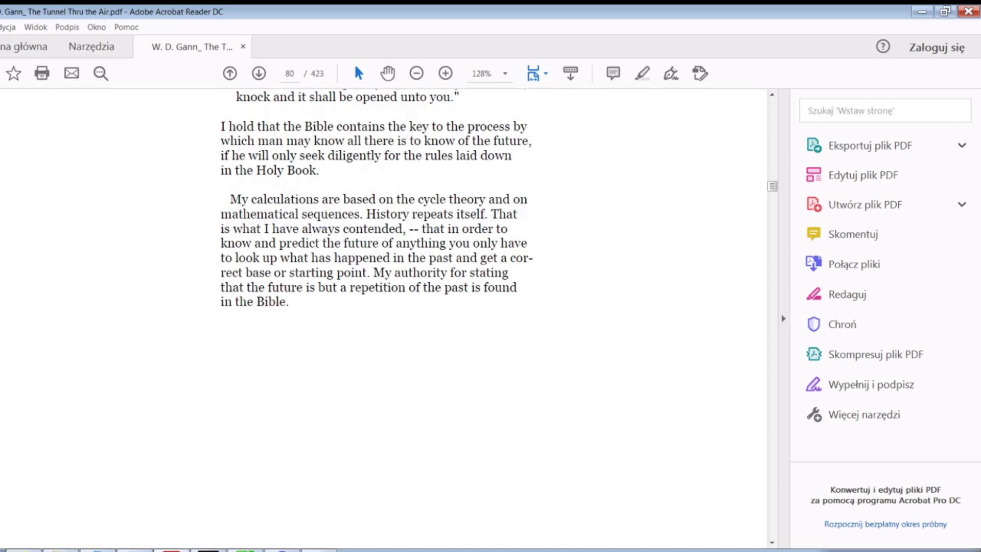
Switch from the Gann PDF in Acrobat Reader back to the LibreOffice Calc projected-dates sheet
key("alt+Tab")
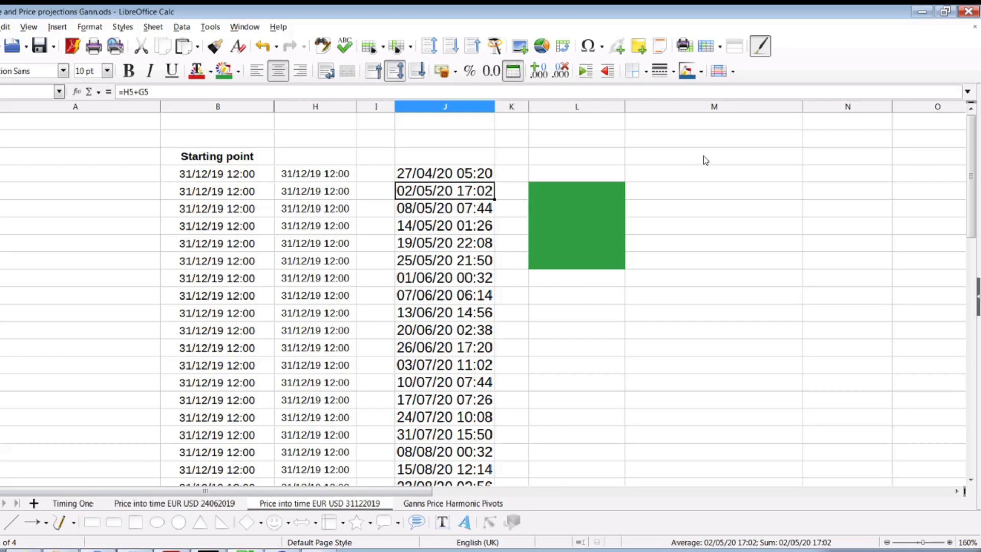
Check the 117.159 and 119.881 pivots on the Ganns Price Harmonic Pivots sheet, then return to MetaTrader 4
left_click(479, 504)
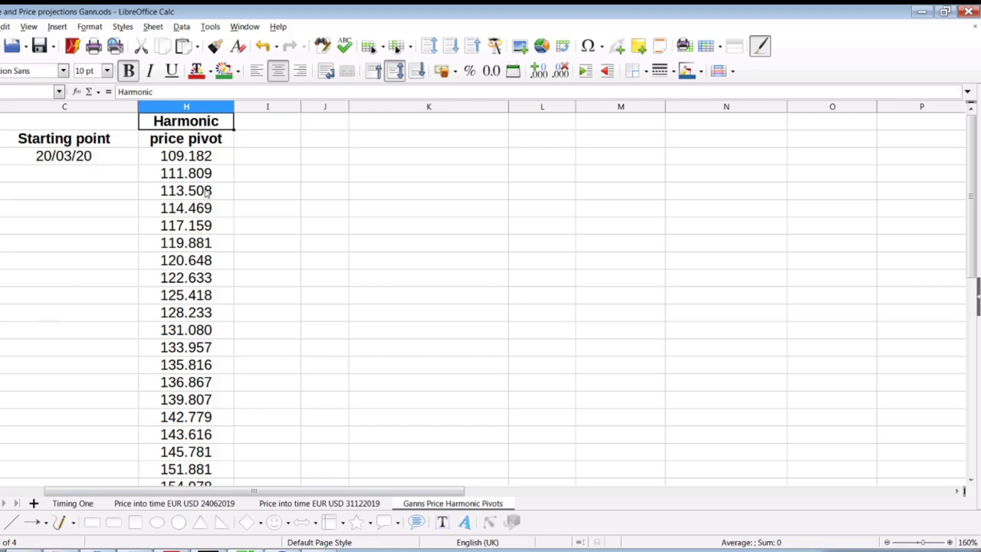
left_click(204, 228)
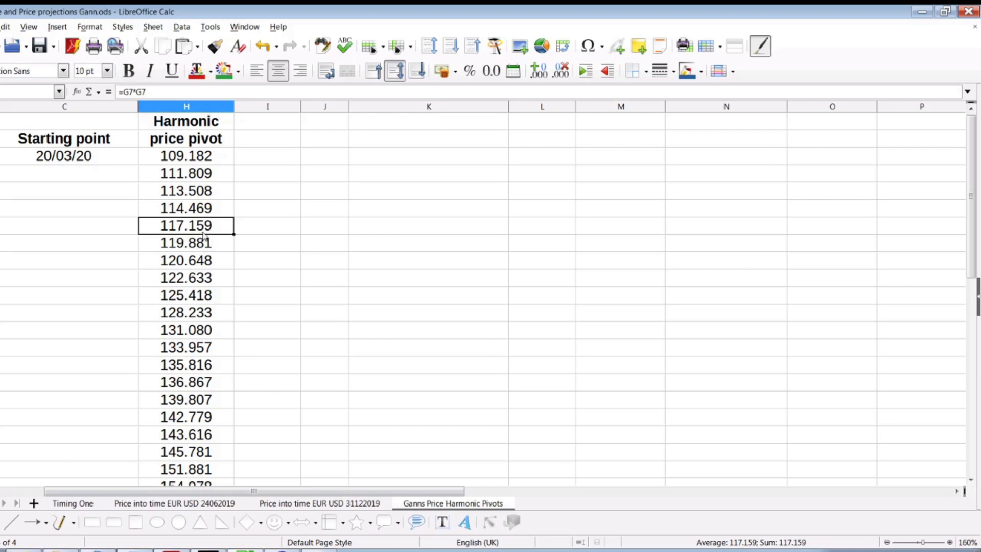
left_click(194, 251)
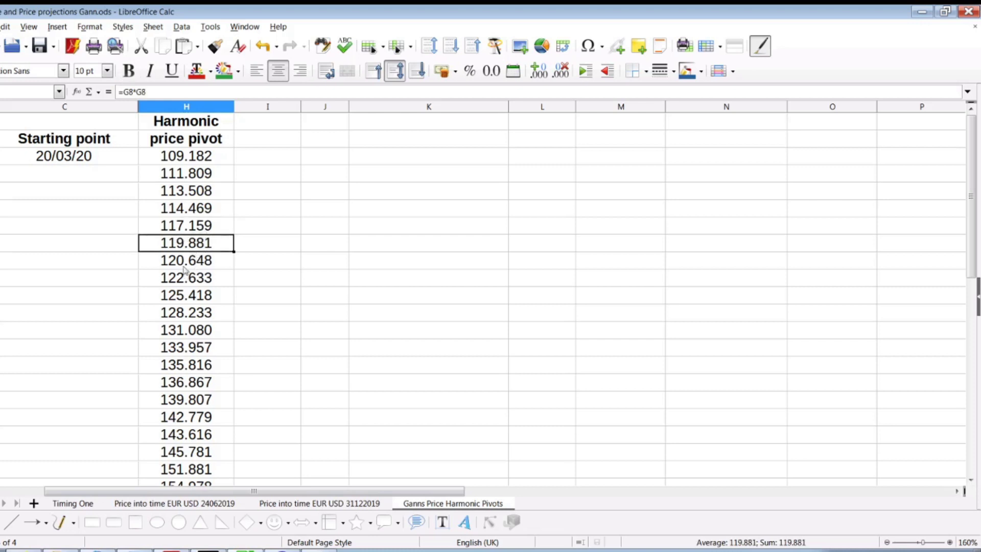
key("alt+Tab")
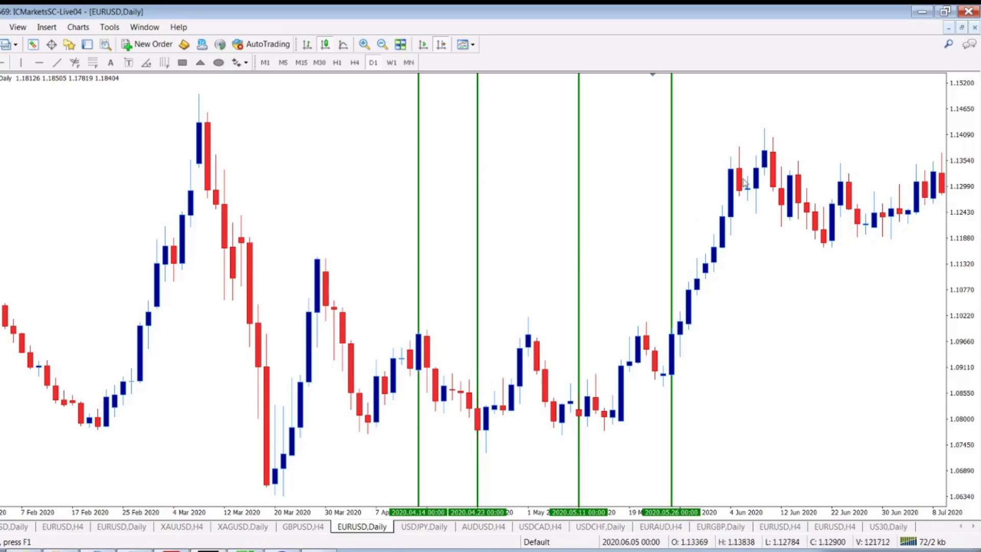
Jump to the latest EURUSD daily bars and place a purple horizontal line at 1.19875
scroll(789, 177, "down", 2)
key("End")
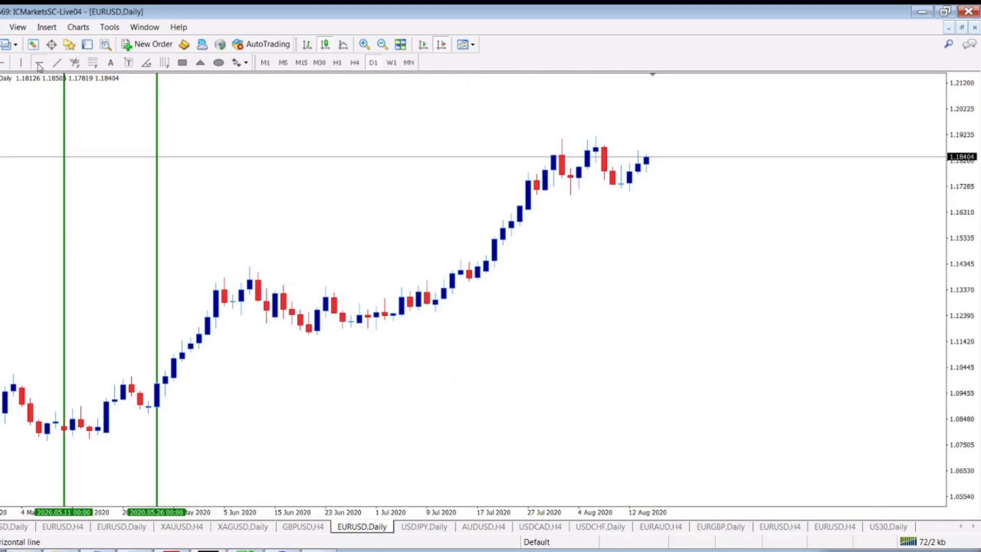
left_click(576, 109)
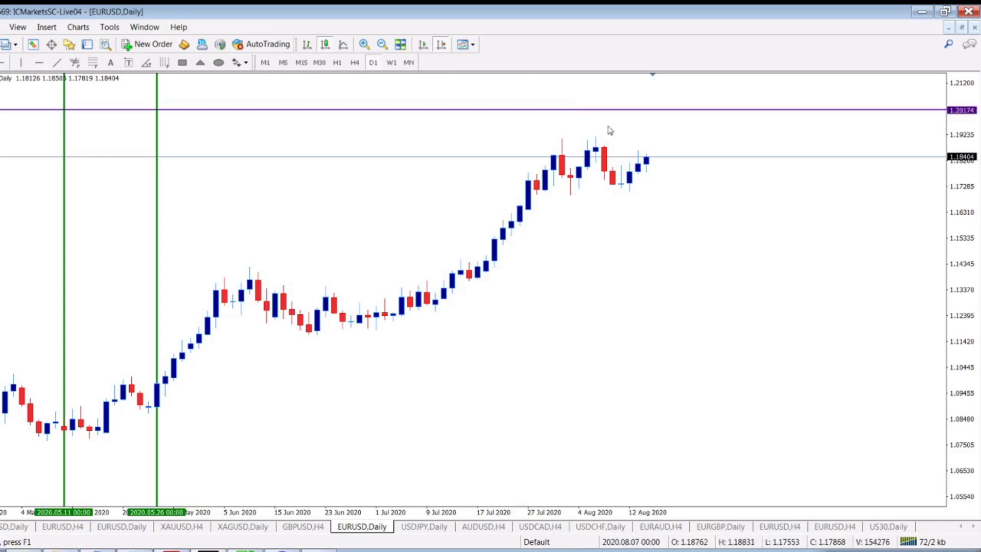
left_click_drag(672, 113, 672, 122)
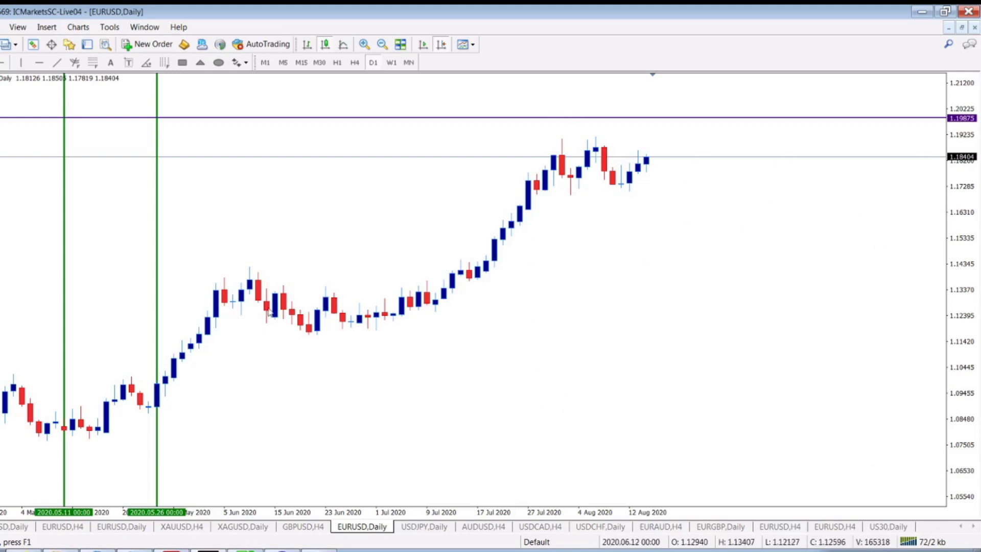
scroll(667, 246, "down", 10)
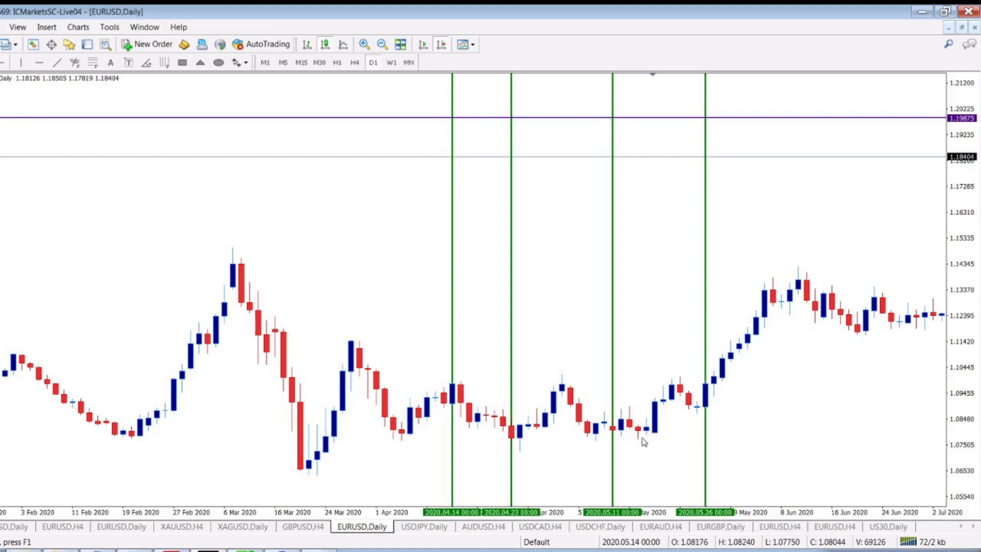
scroll(807, 405, "down", 10)
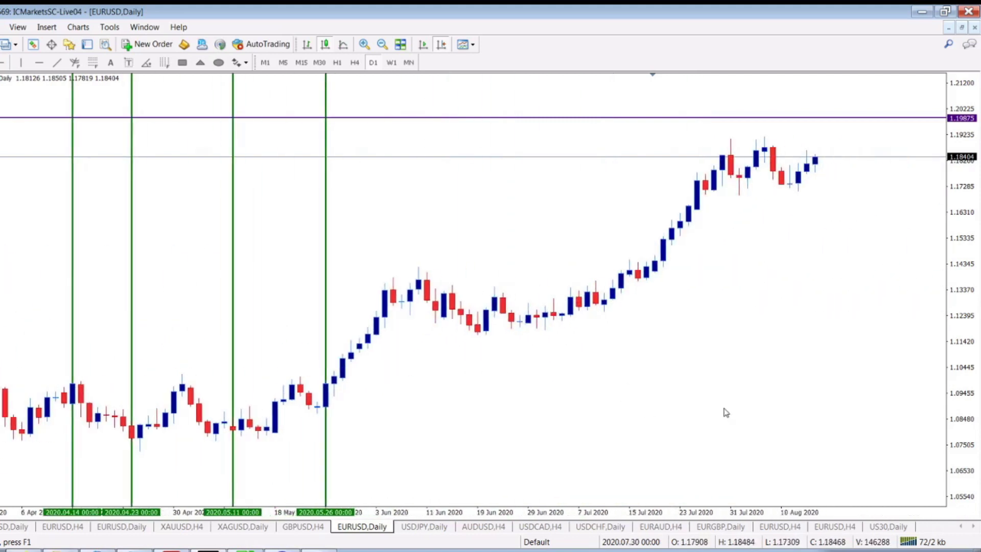